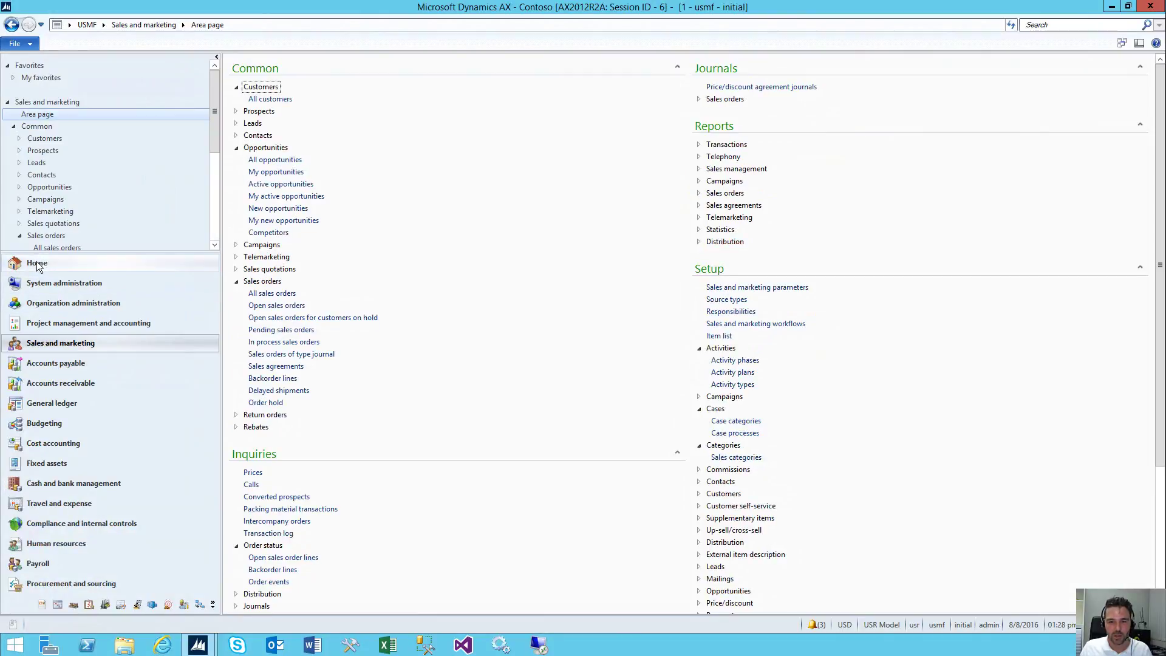
Go to the Home module, visit its Area page, then return to the empty Role center.
click(37, 262)
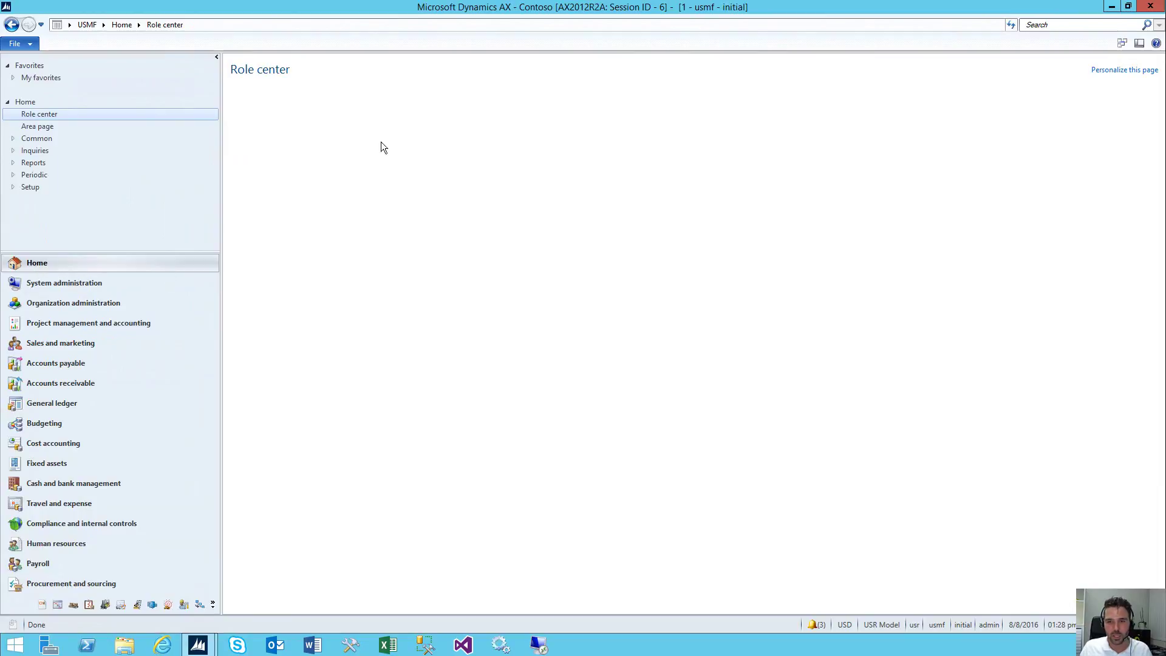
click(55, 126)
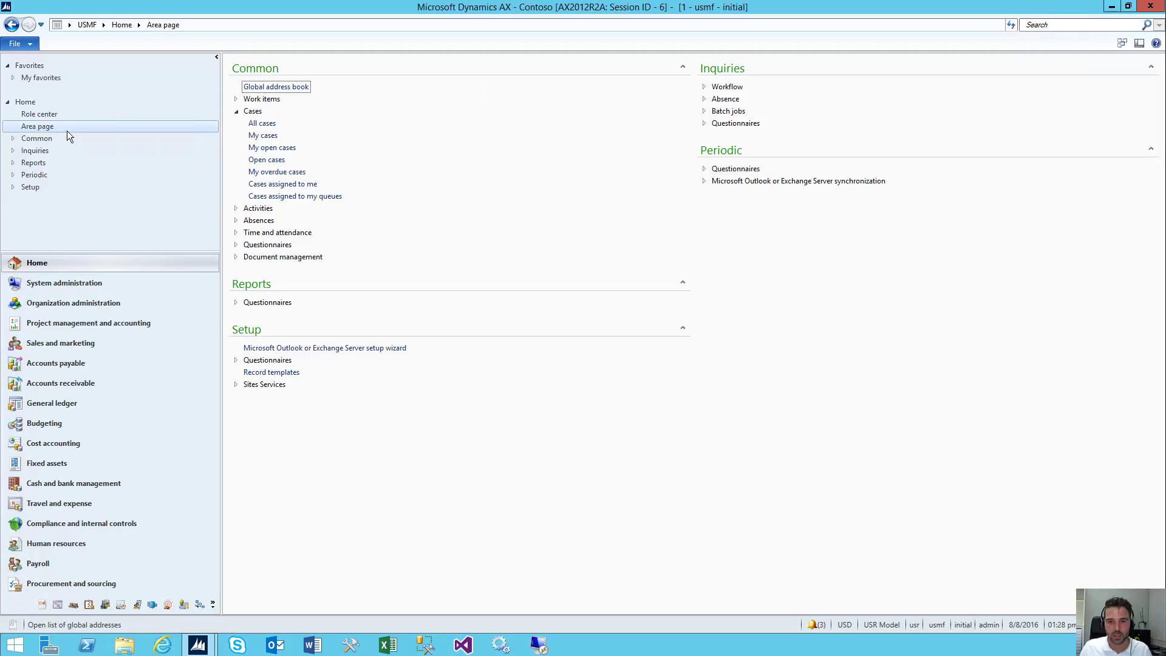
click(38, 114)
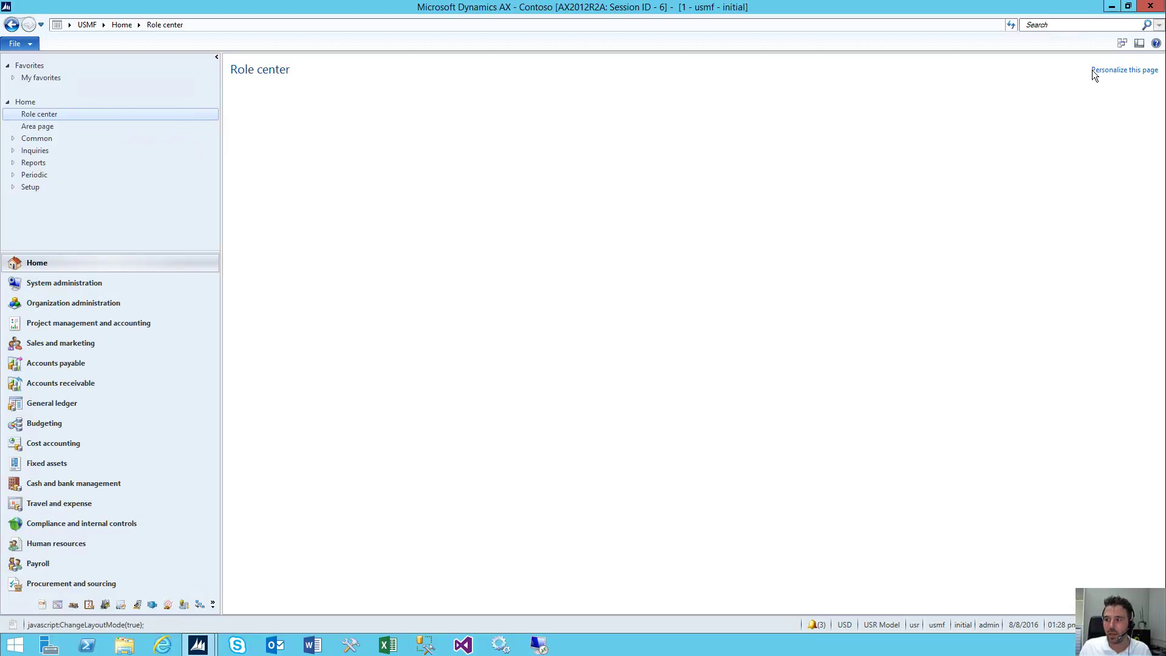
Personalize the Role center by adding the Microsoft Dynamics AX Cues web part to the Middle Column.
click(1116, 71)
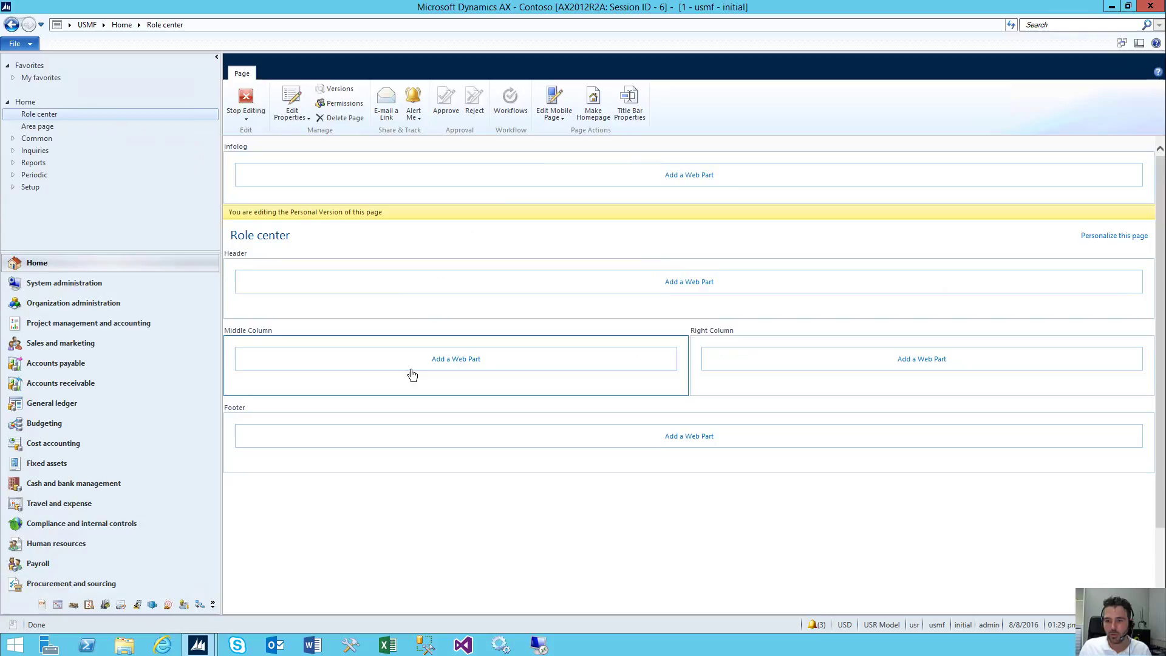
click(489, 359)
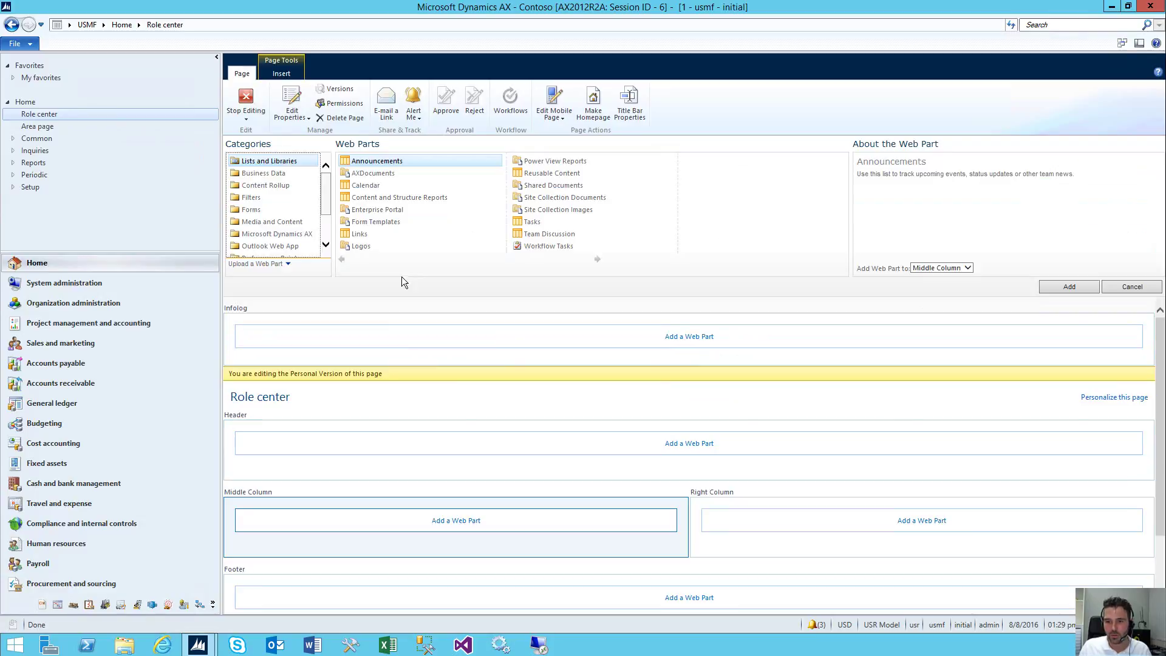
click(274, 235)
click(370, 201)
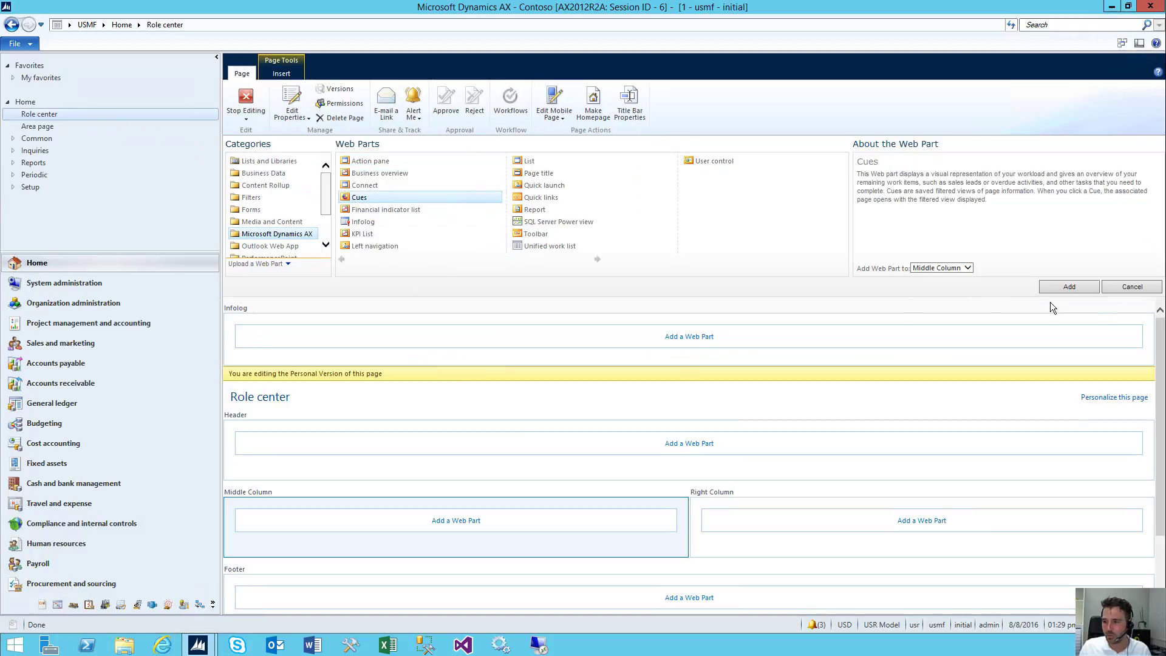
click(1076, 289)
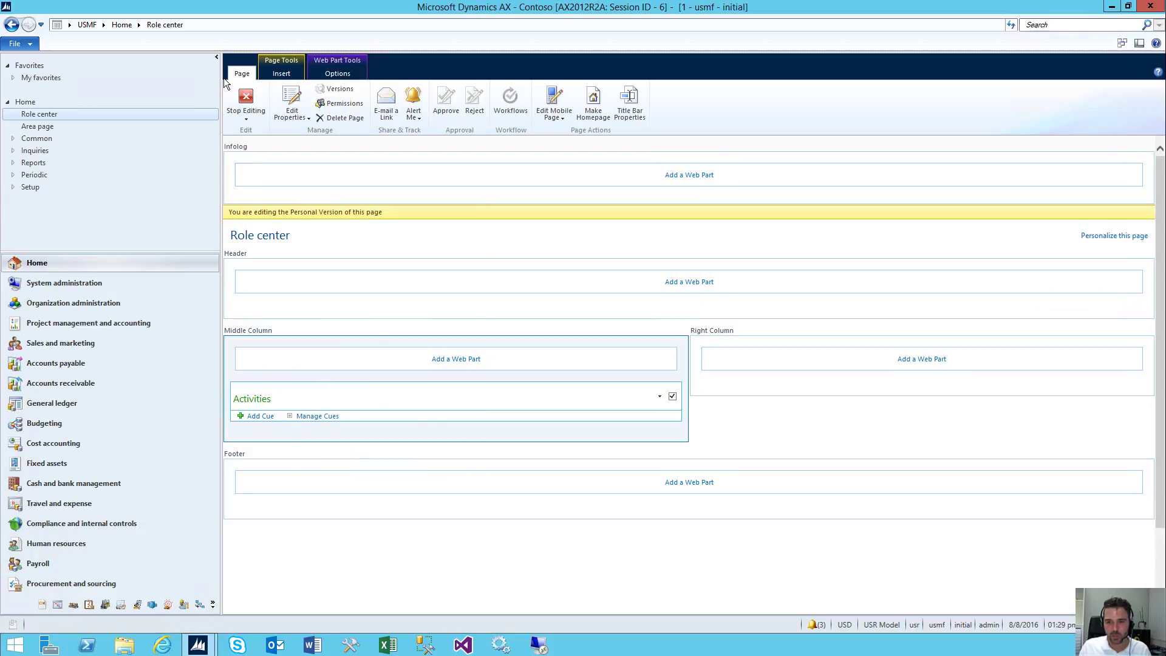
Stop editing the page and add the My open cases cue to Activities.
click(246, 103)
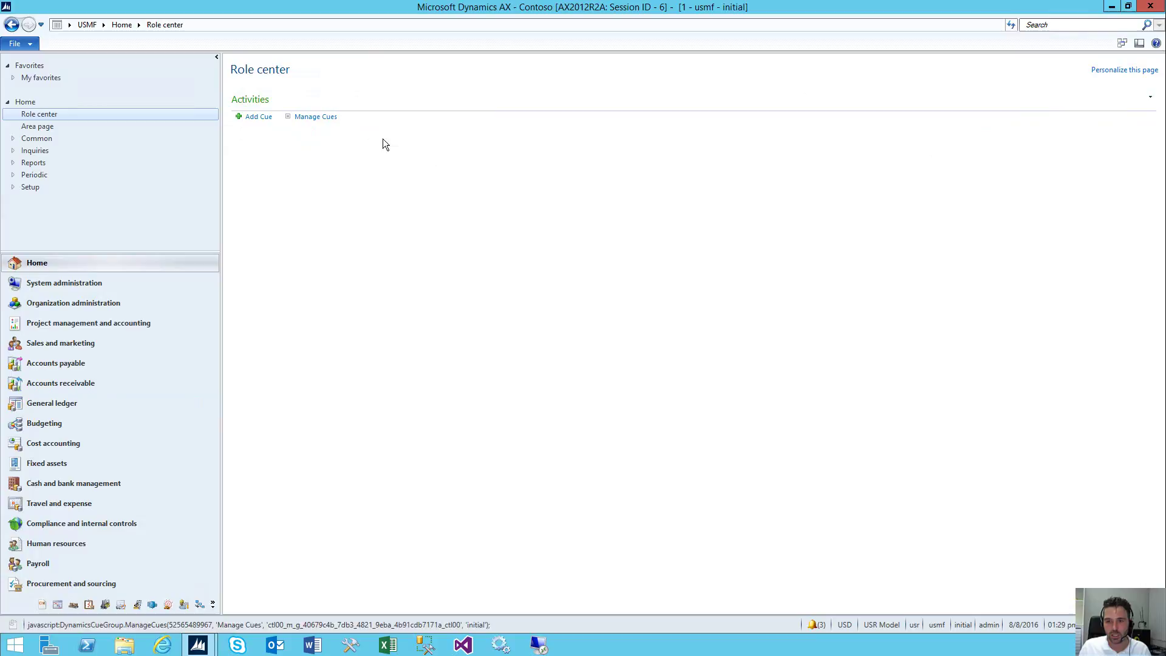
click(266, 117)
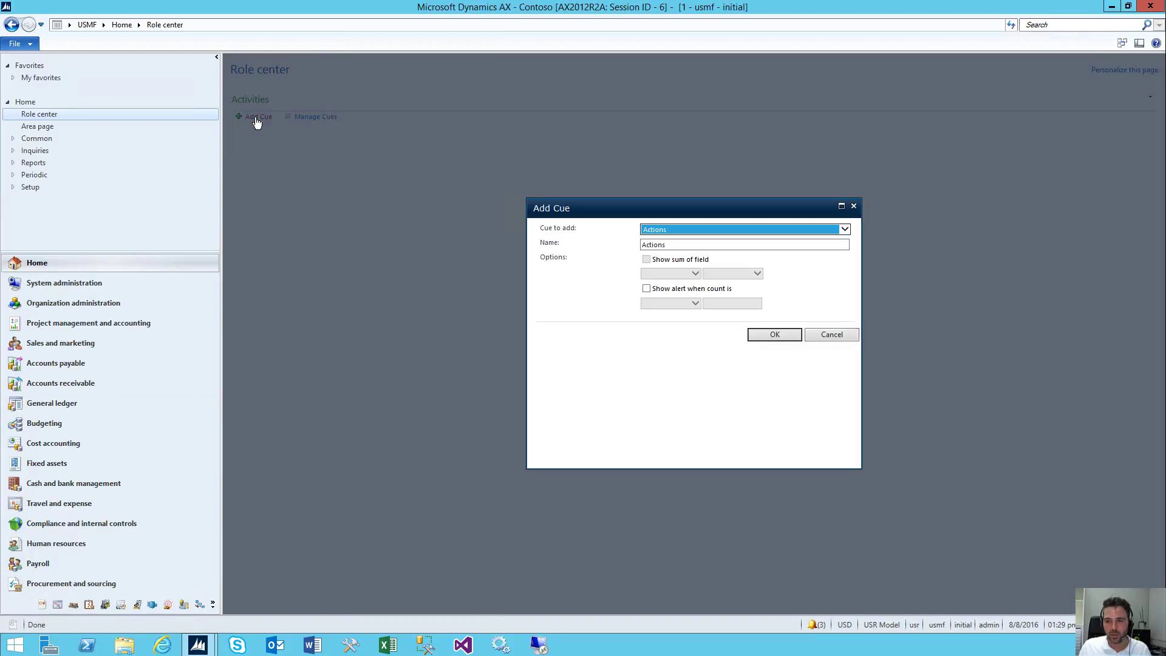
click(682, 231)
scroll(696, 281, down, 15)
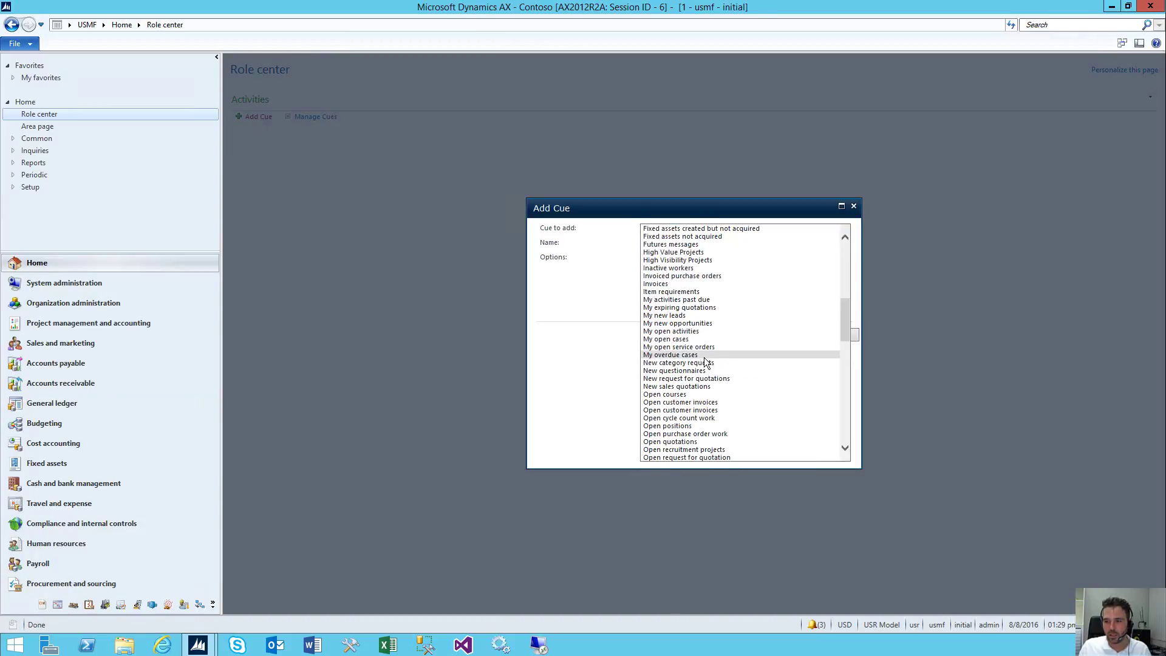
scroll(716, 370, down, 1)
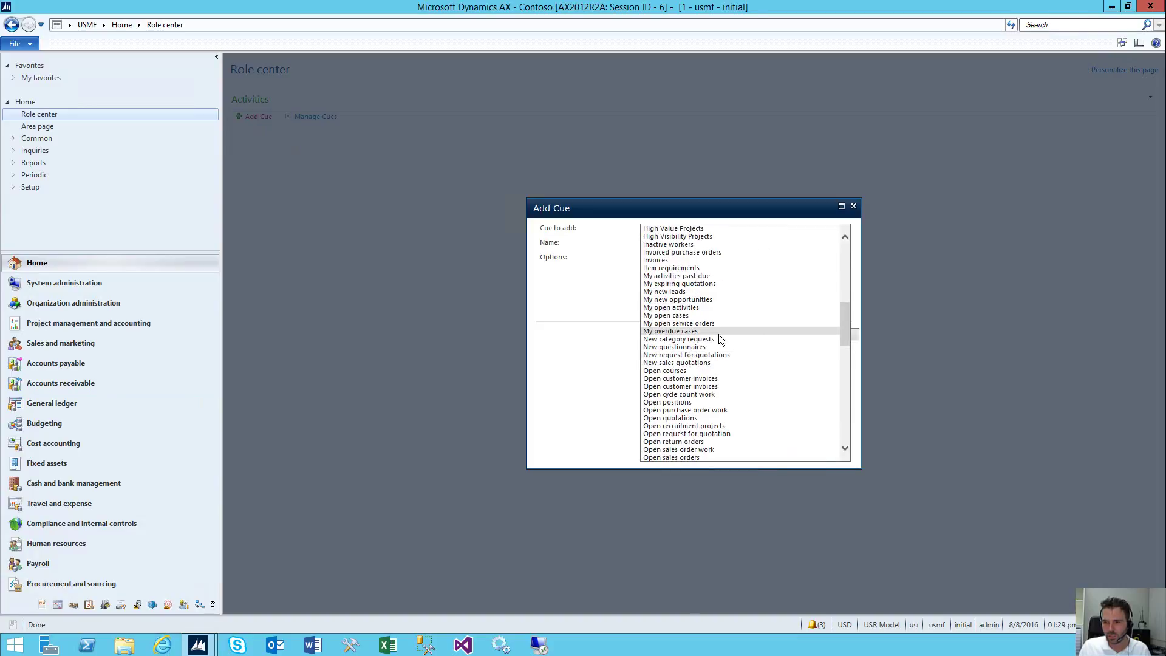
click(683, 315)
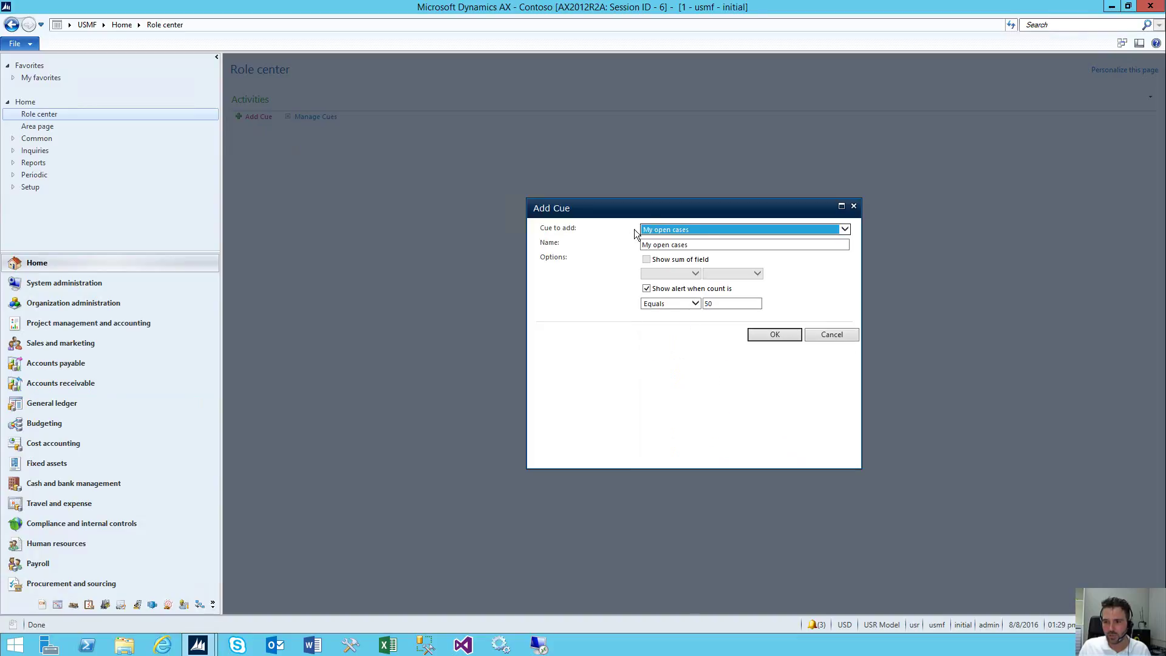
click(770, 334)
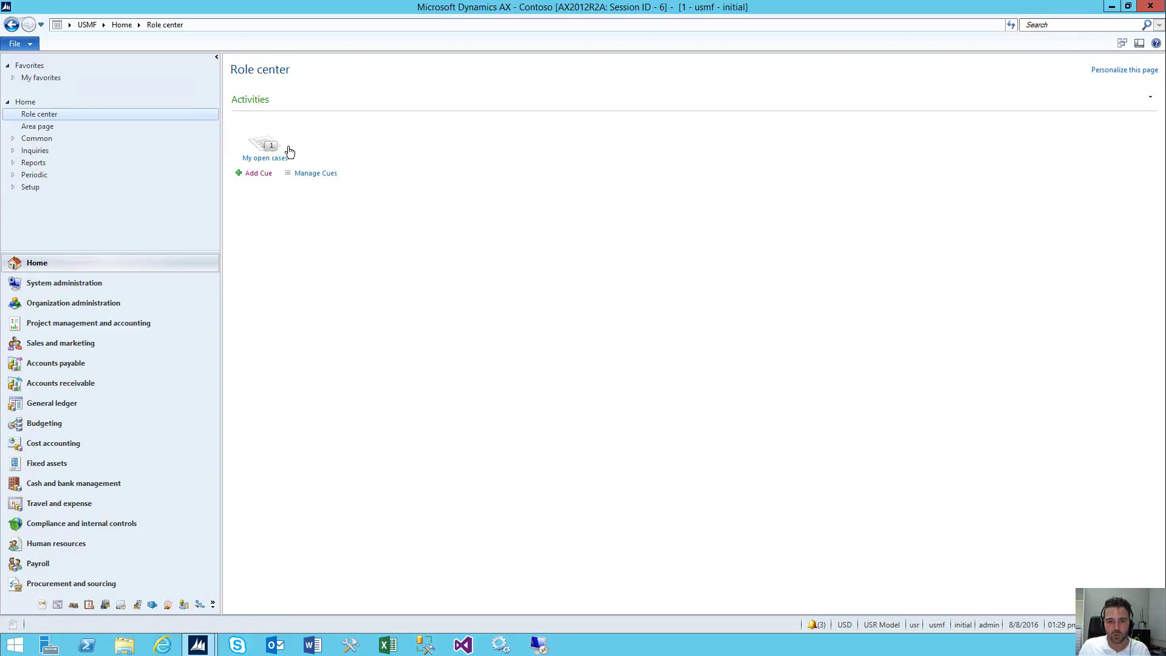
Open All sales orders and filter the list to customer Forest Wholesales.
click(270, 160)
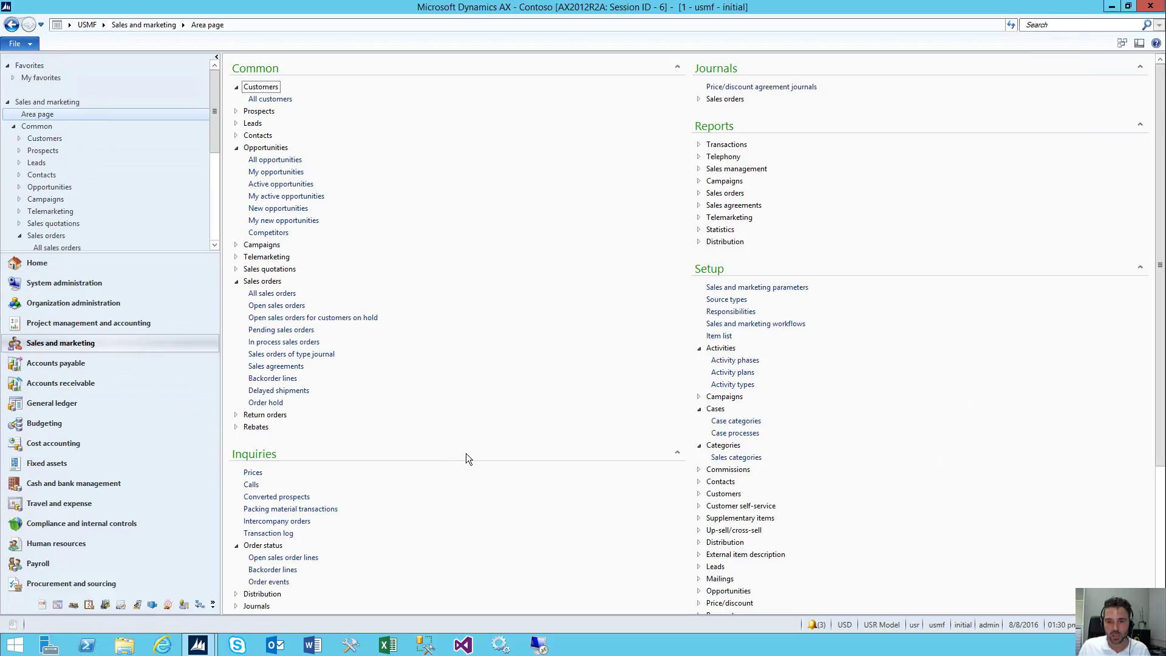
click(272, 293)
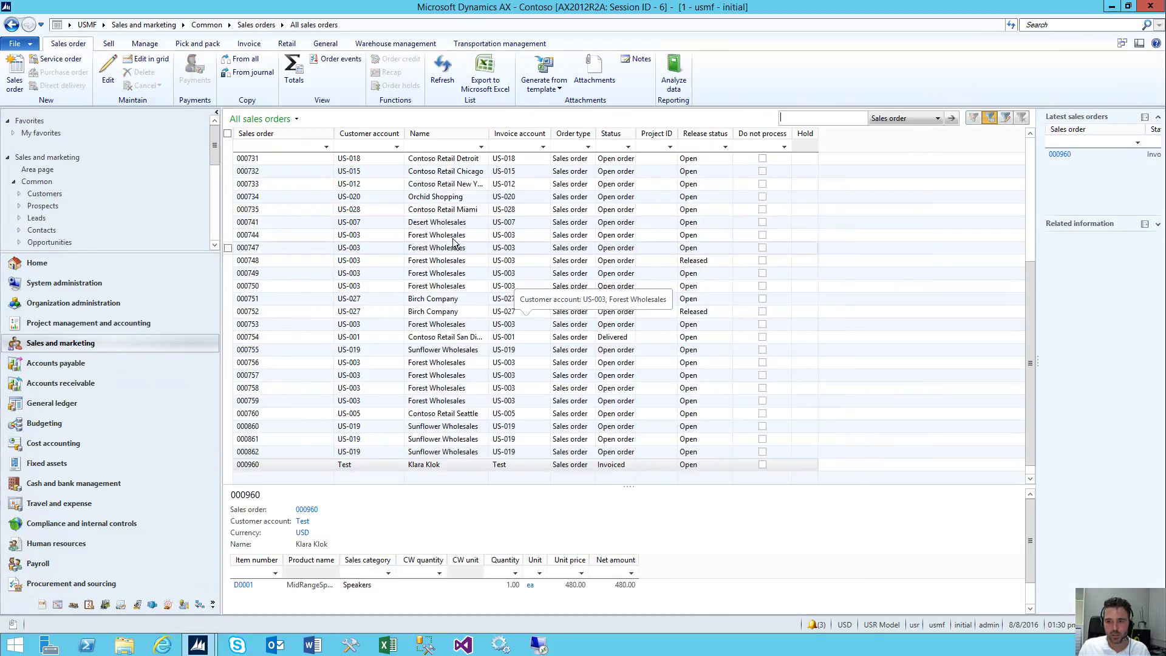
right_click(432, 236)
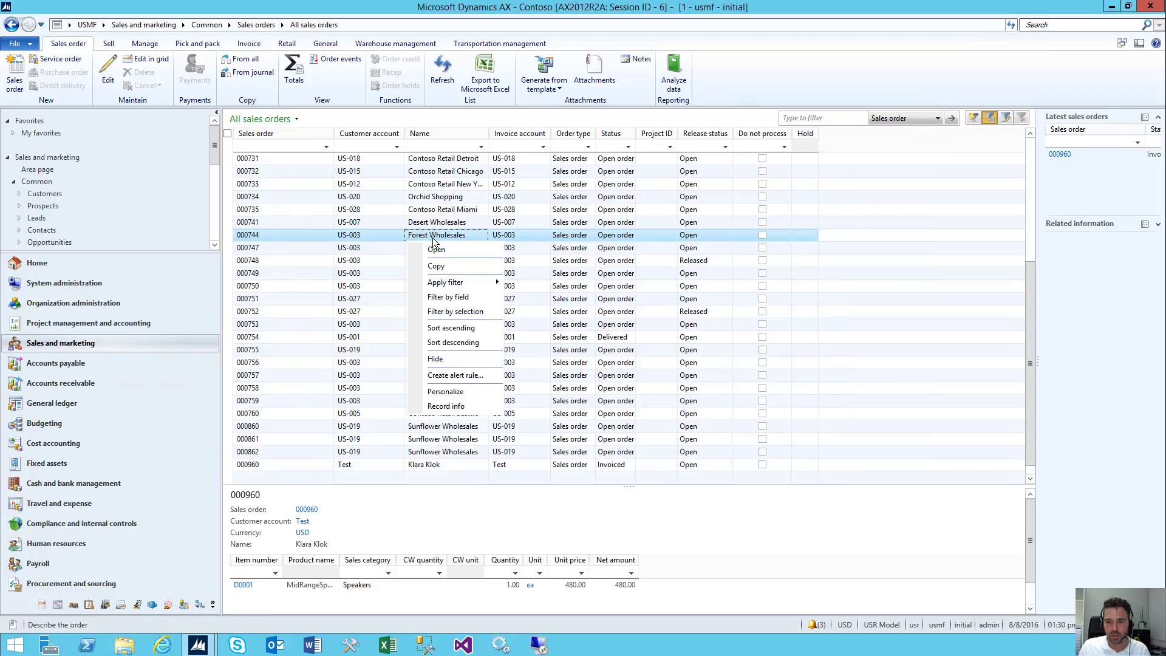
click(468, 310)
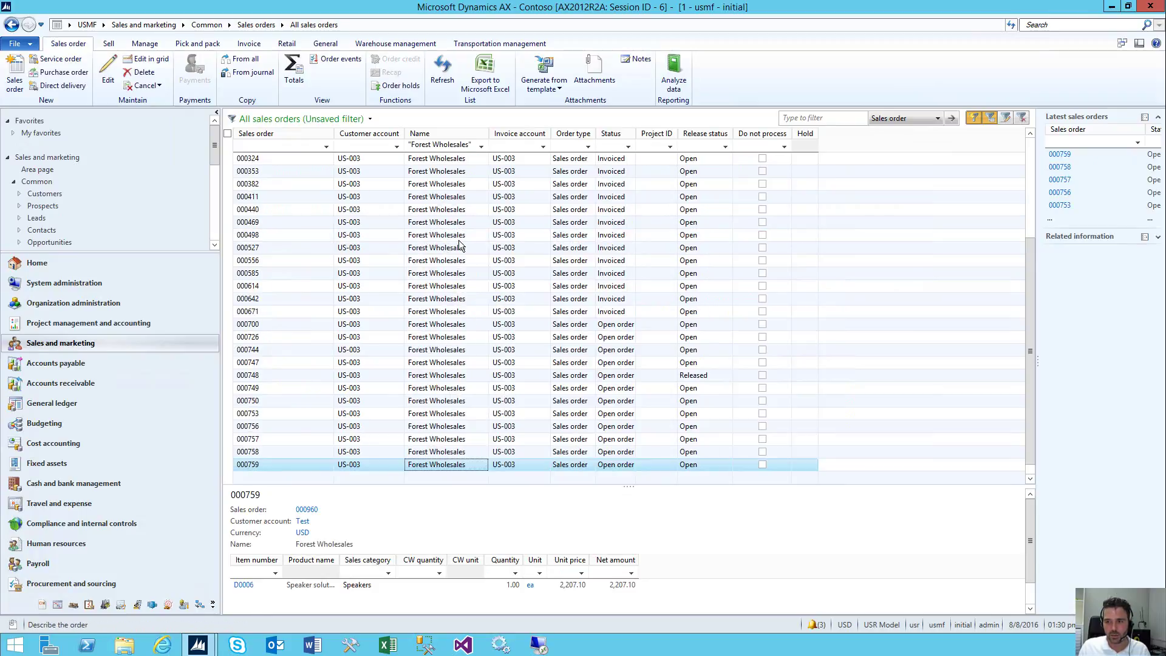
Add a Status filter of 'Open order' to the list.
click(615, 146)
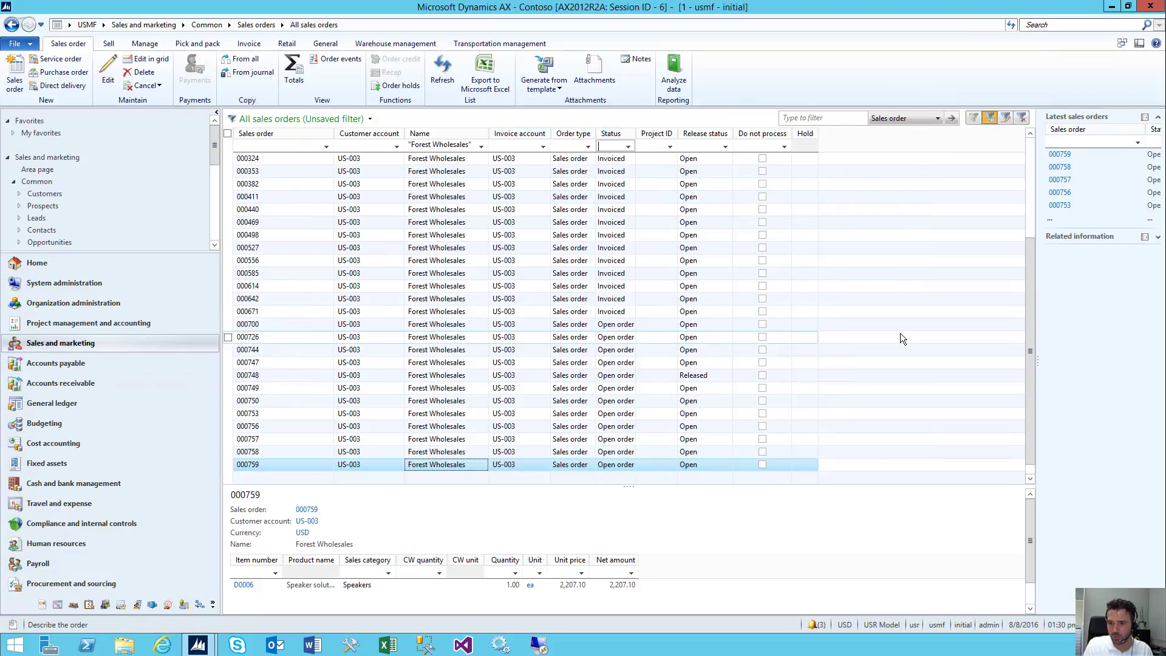
text(Open order)
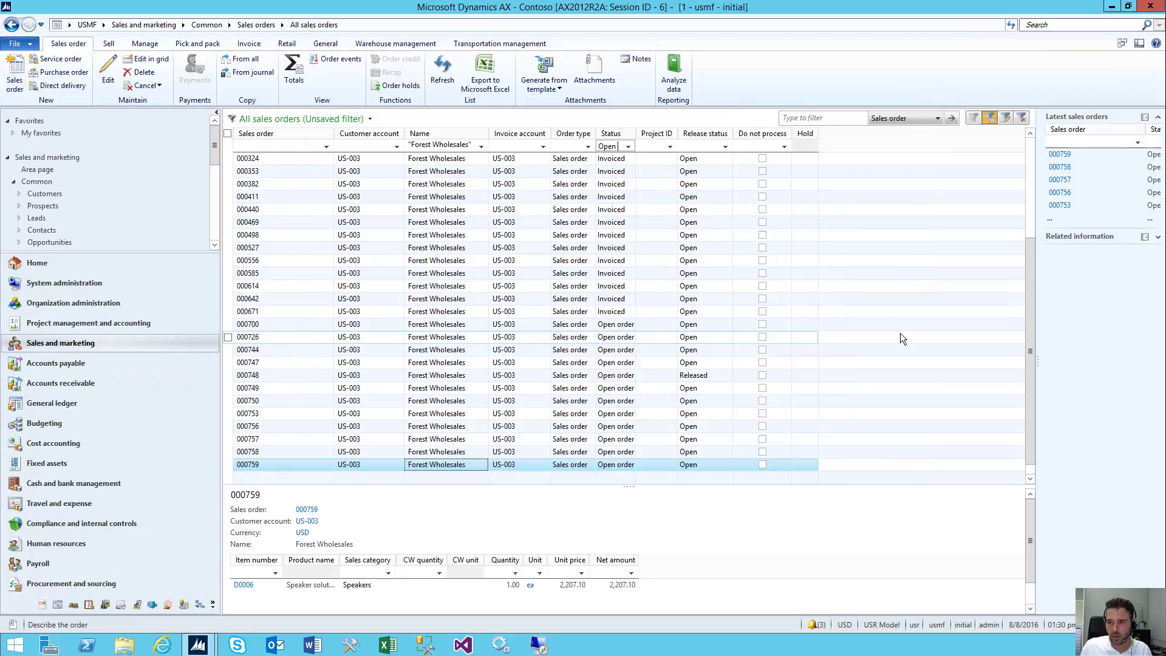
key(Return)
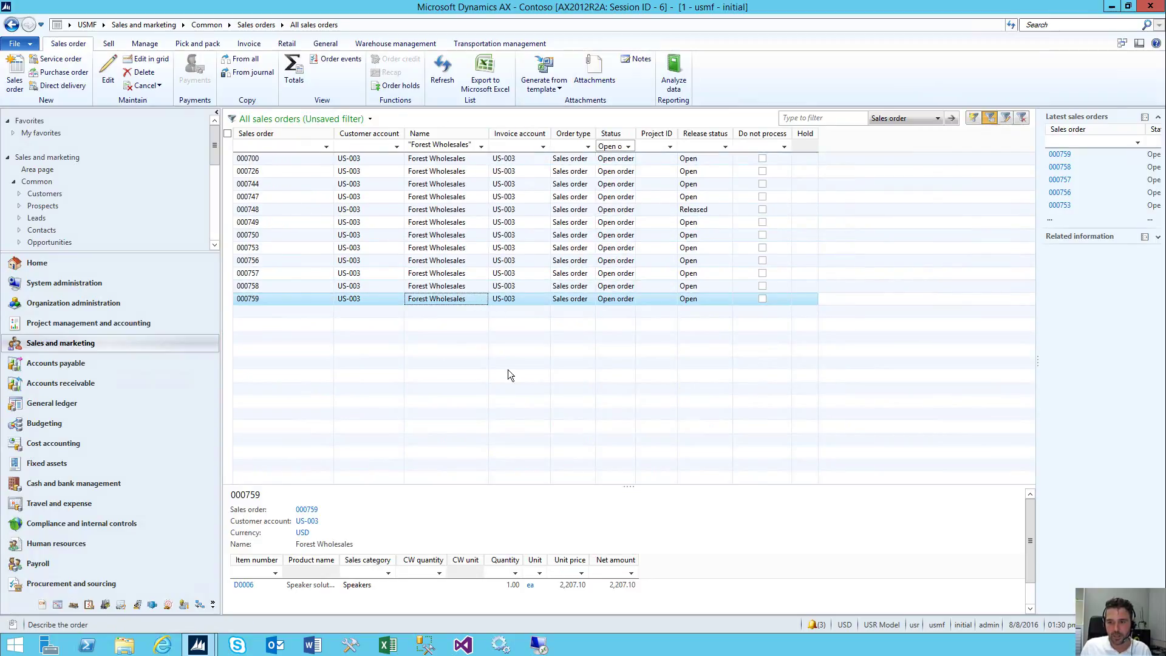
Save the current filter as a cue named 'Open Forrest Sales' with Personal visibility.
click(368, 118)
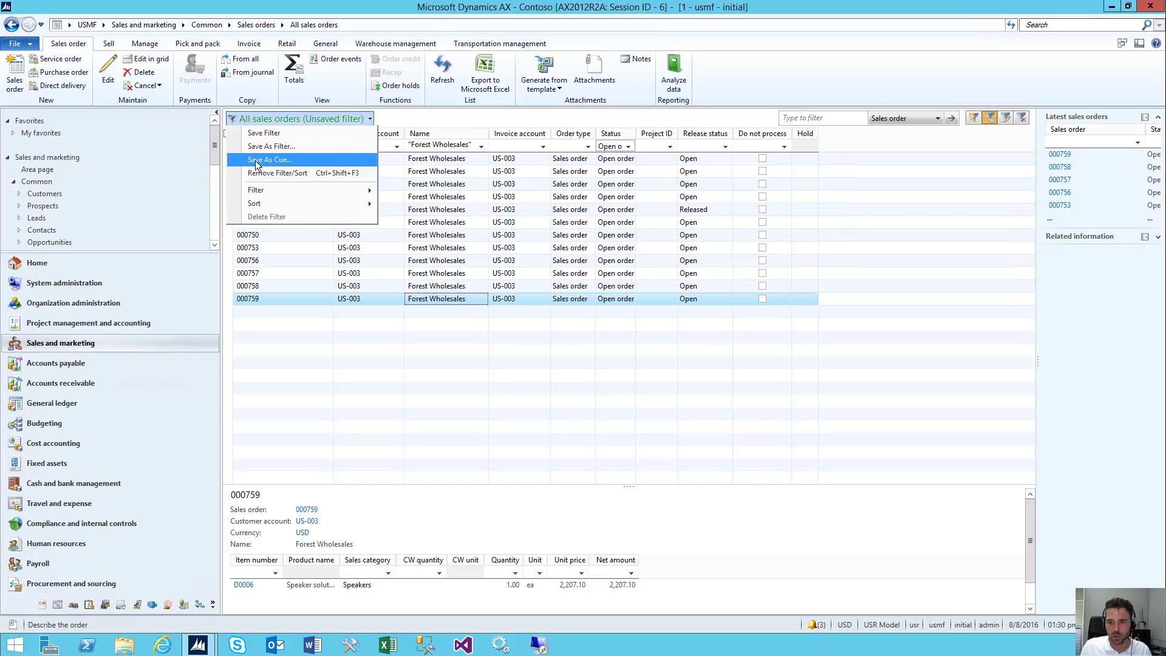
click(278, 161)
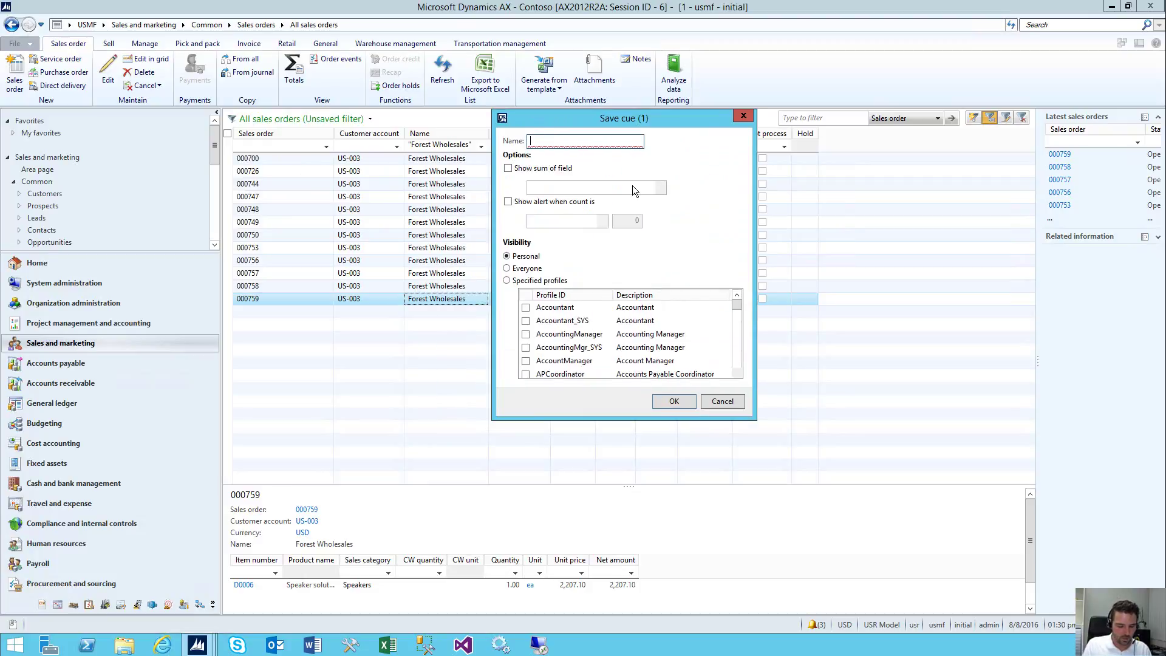
text(Open Fo)
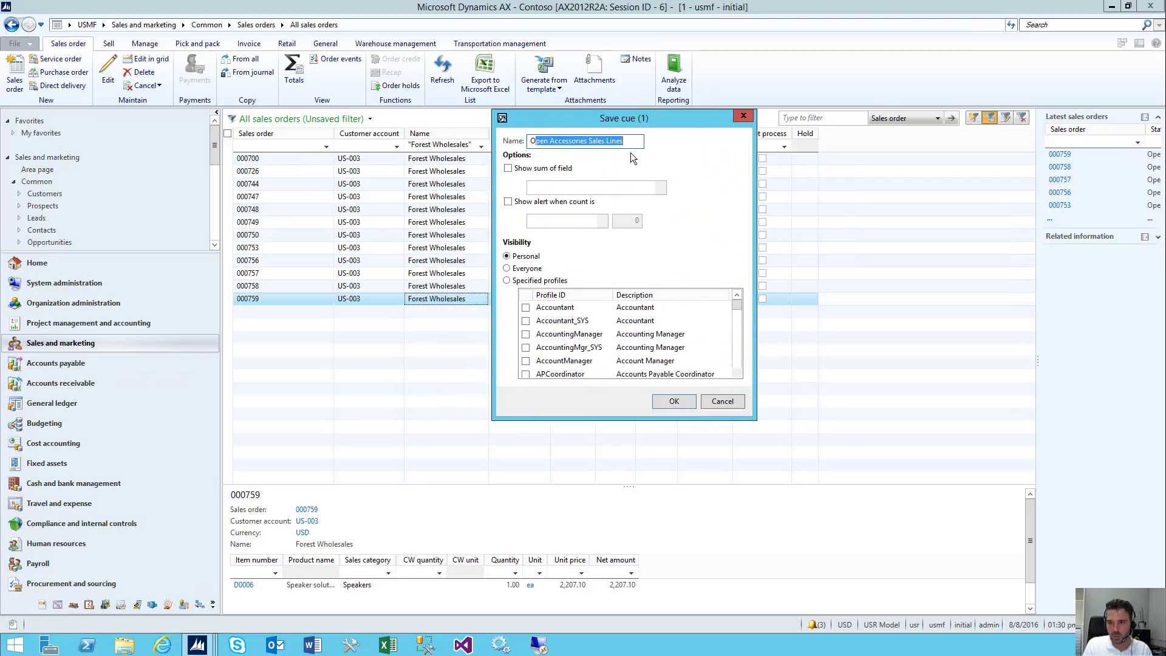
text(rrest Sales)
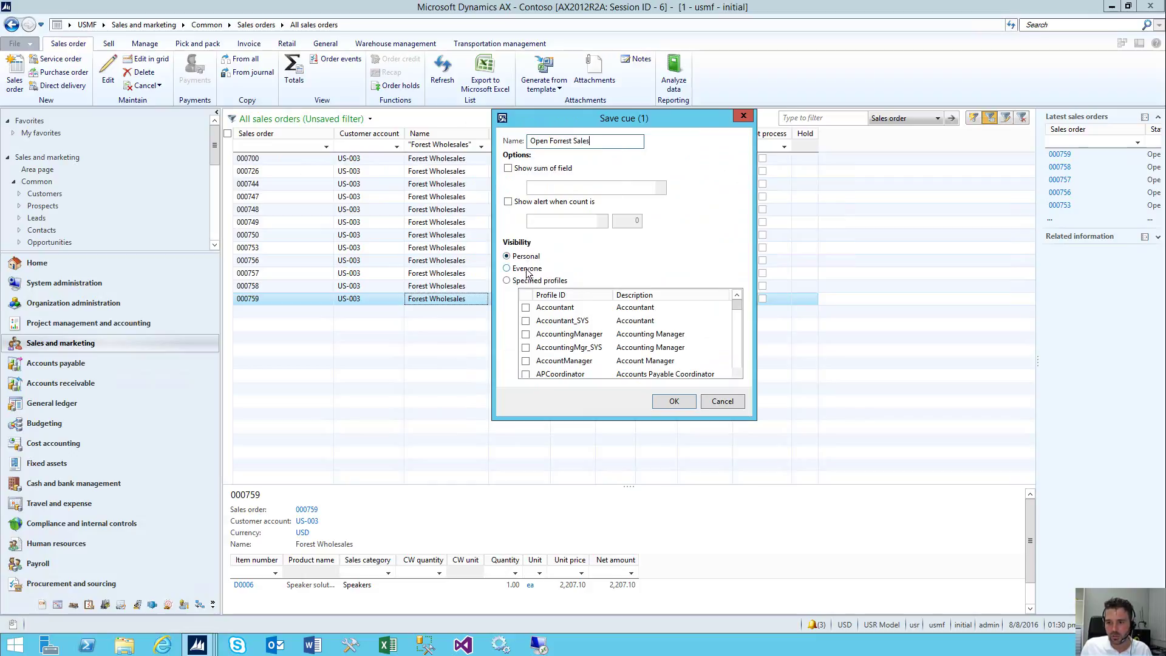
click(542, 281)
click(523, 256)
click(572, 141)
click(674, 402)
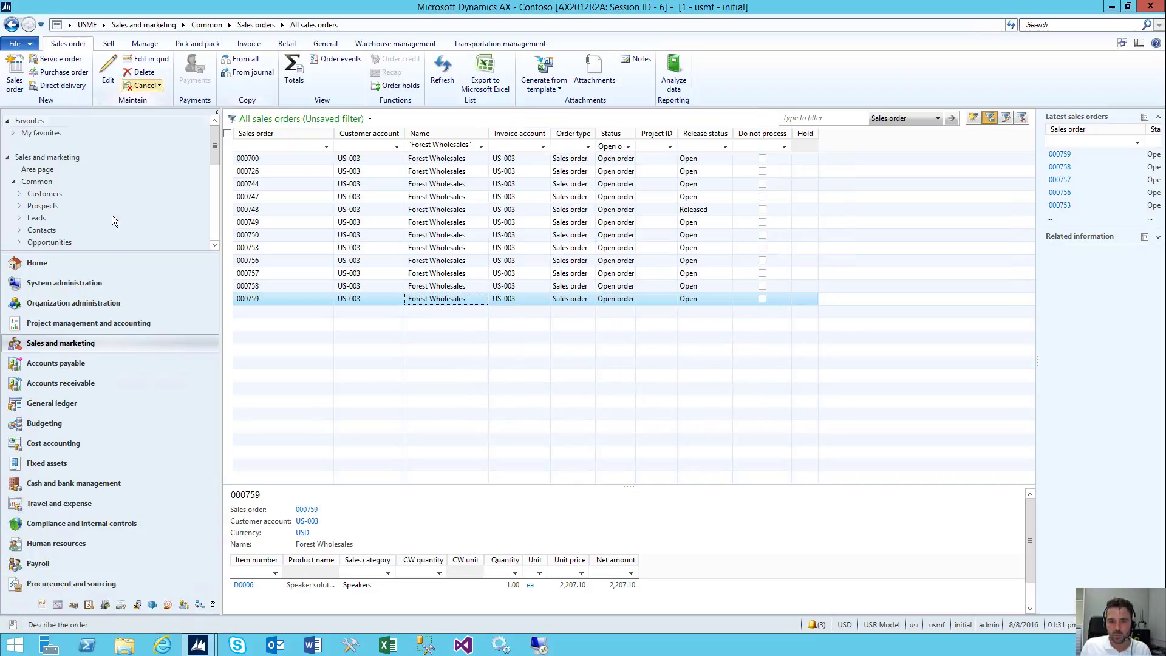
Check the Open Forrest Sales cue shows 12, then reopen All sales orders.
click(37, 265)
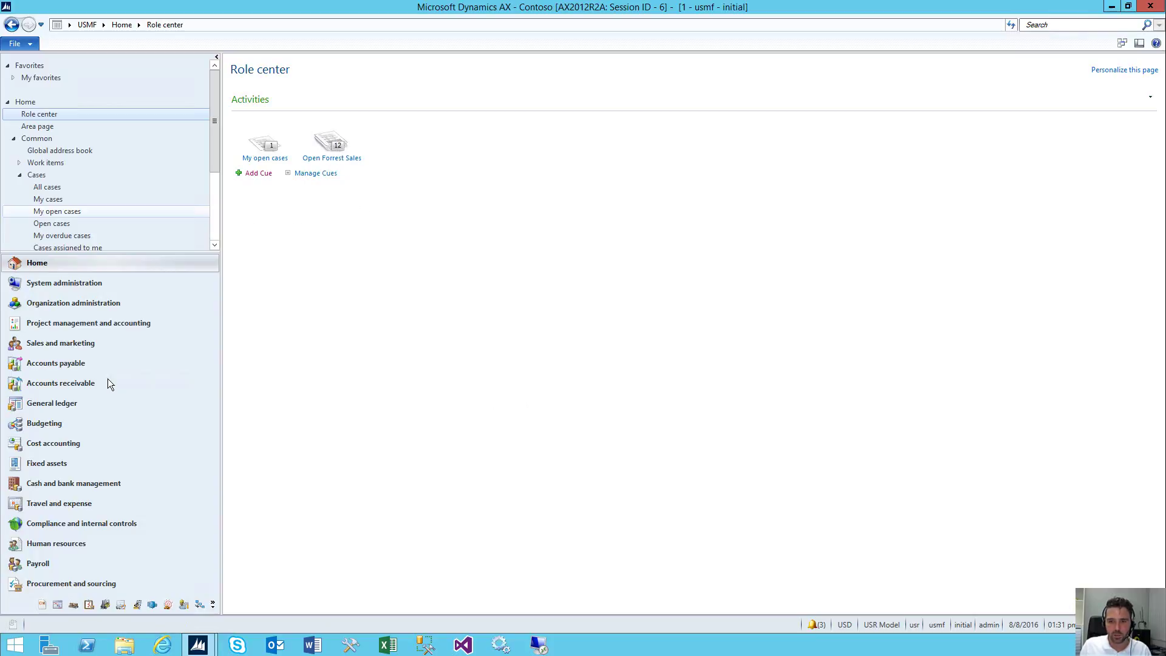
click(45, 342)
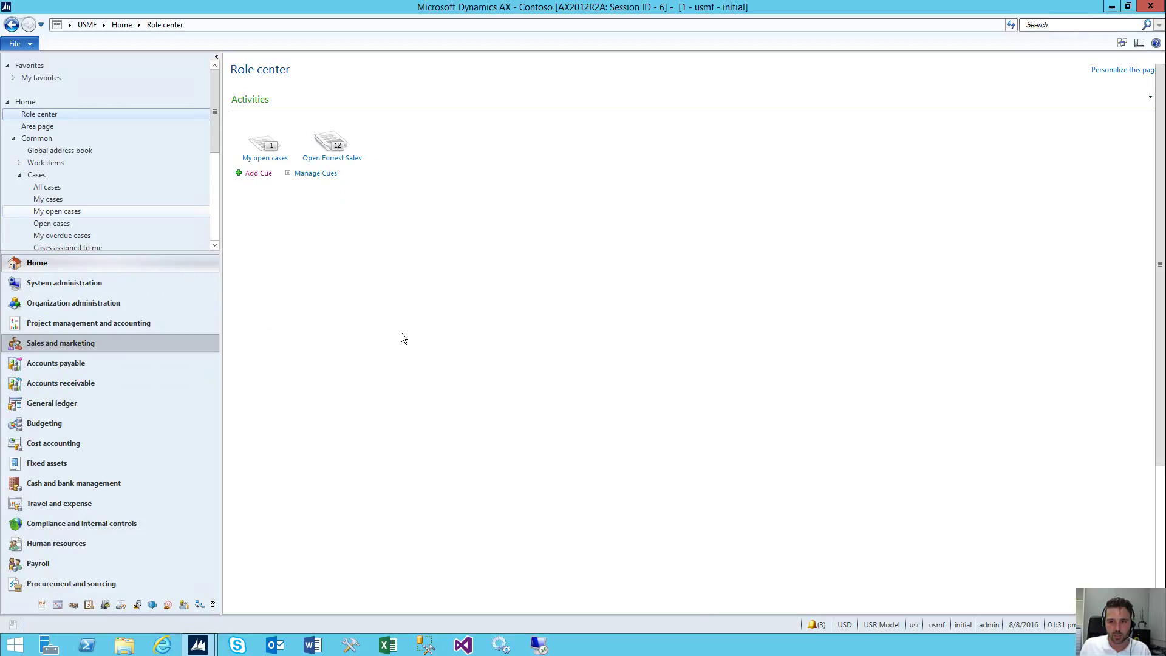
click(292, 295)
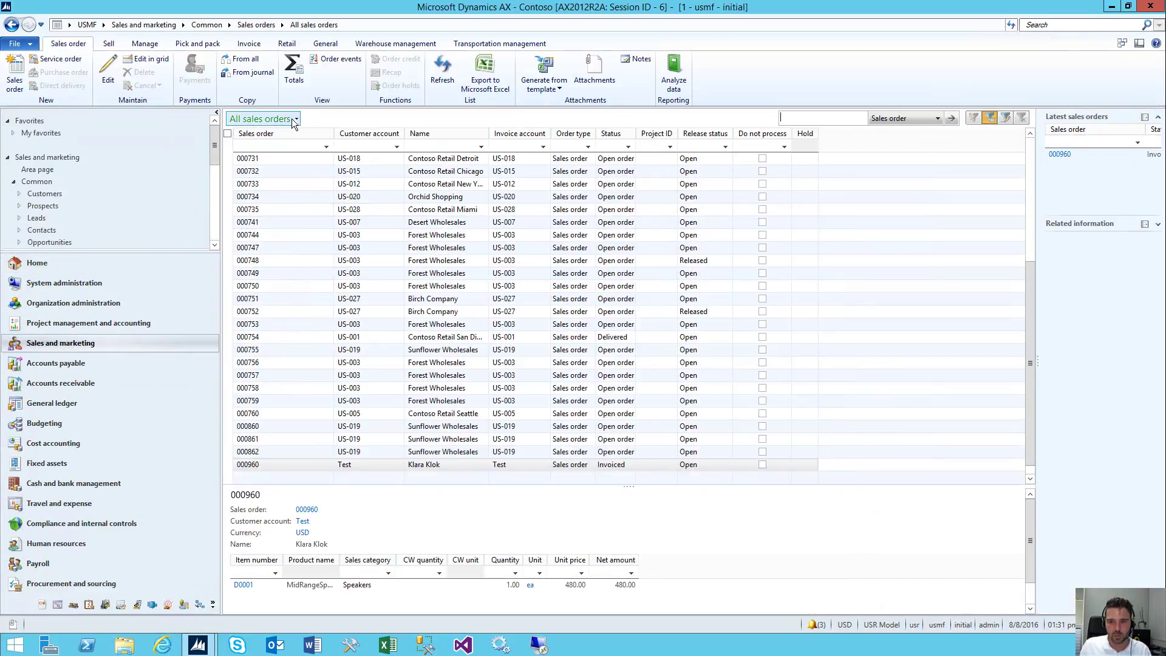
Open the Open sales order lines inquiry from Sales and marketing.
click(295, 118)
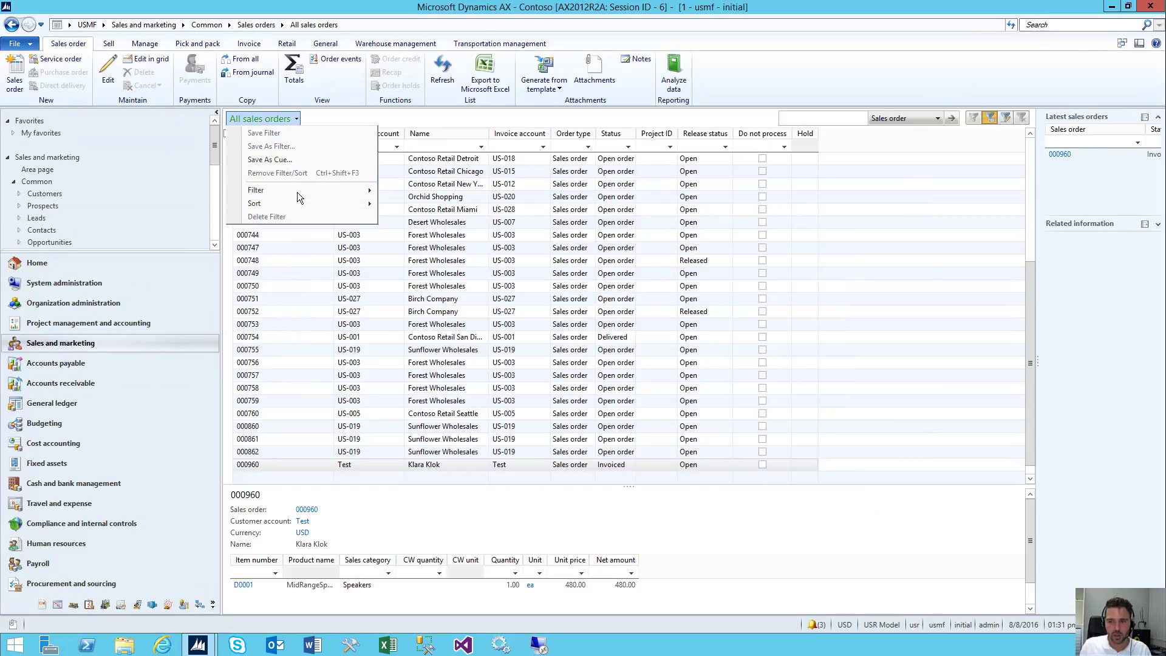
click(417, 114)
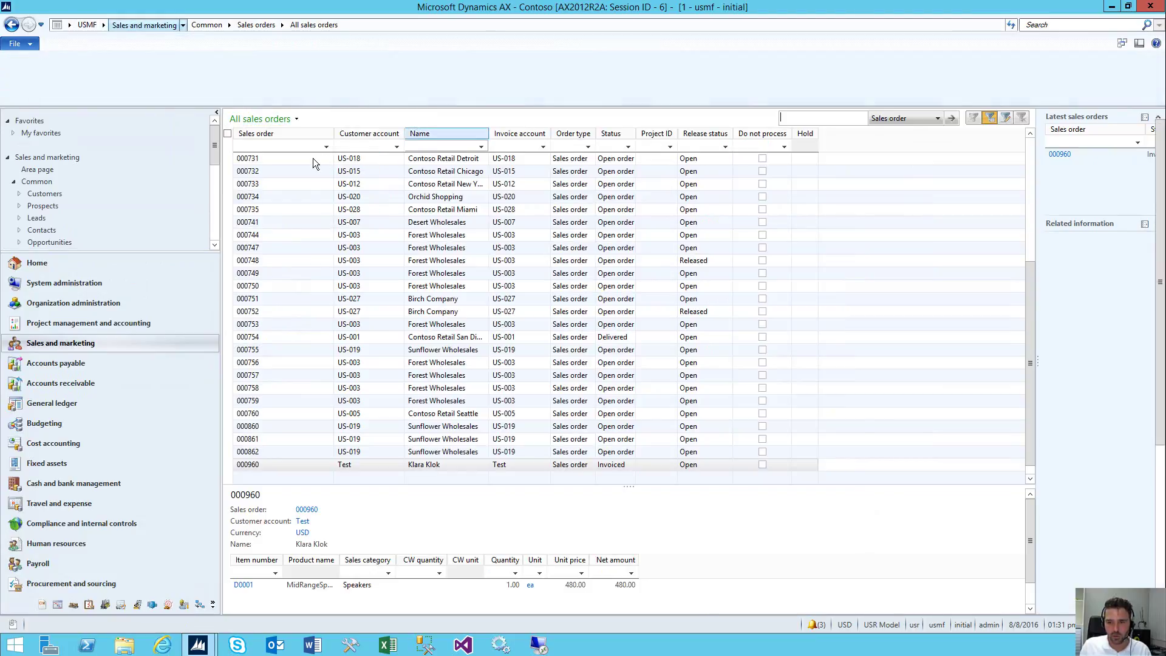
scroll(351, 480, down, 4)
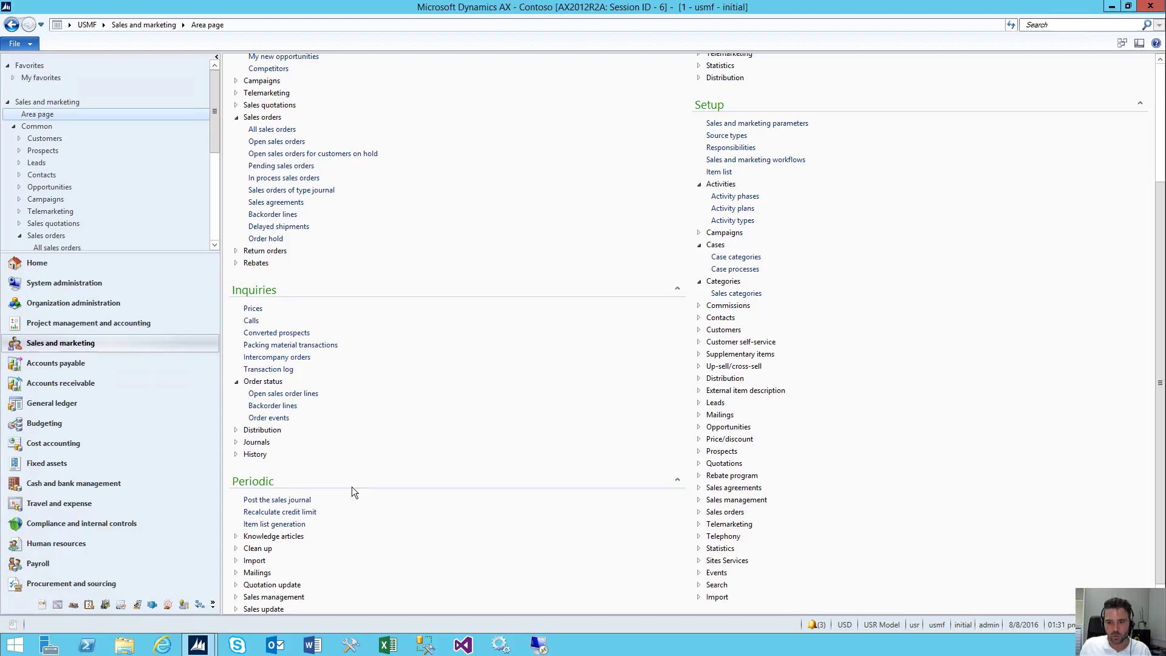
click(283, 394)
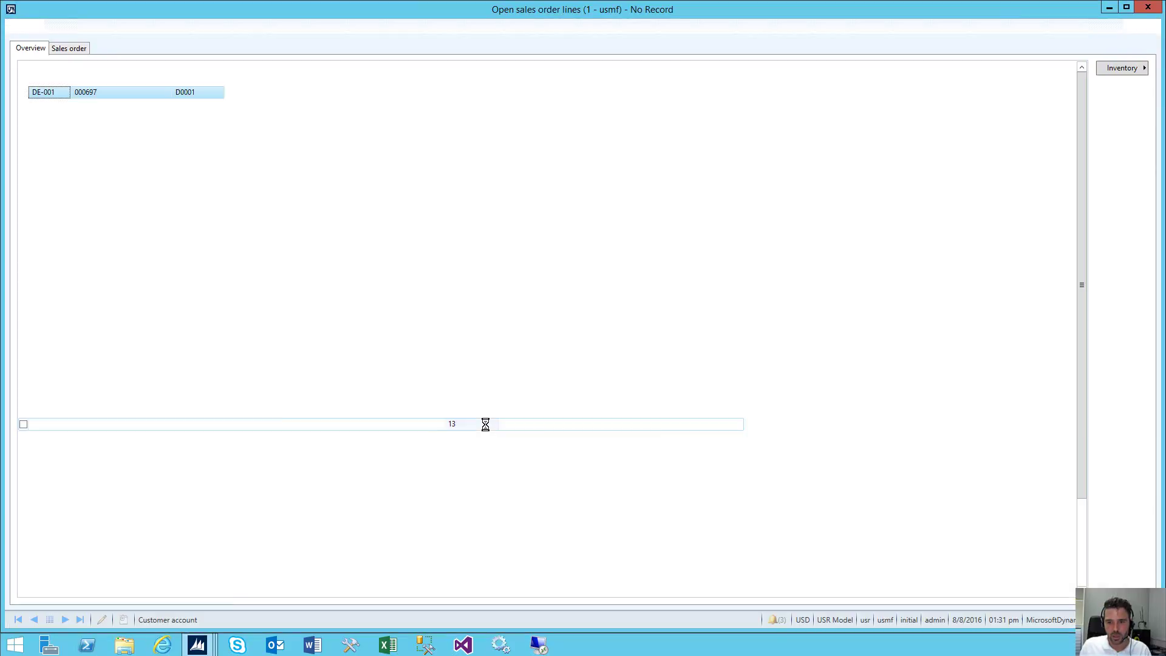
Sort the lines descending by sales category and filter to Television only.
right_click(243, 233)
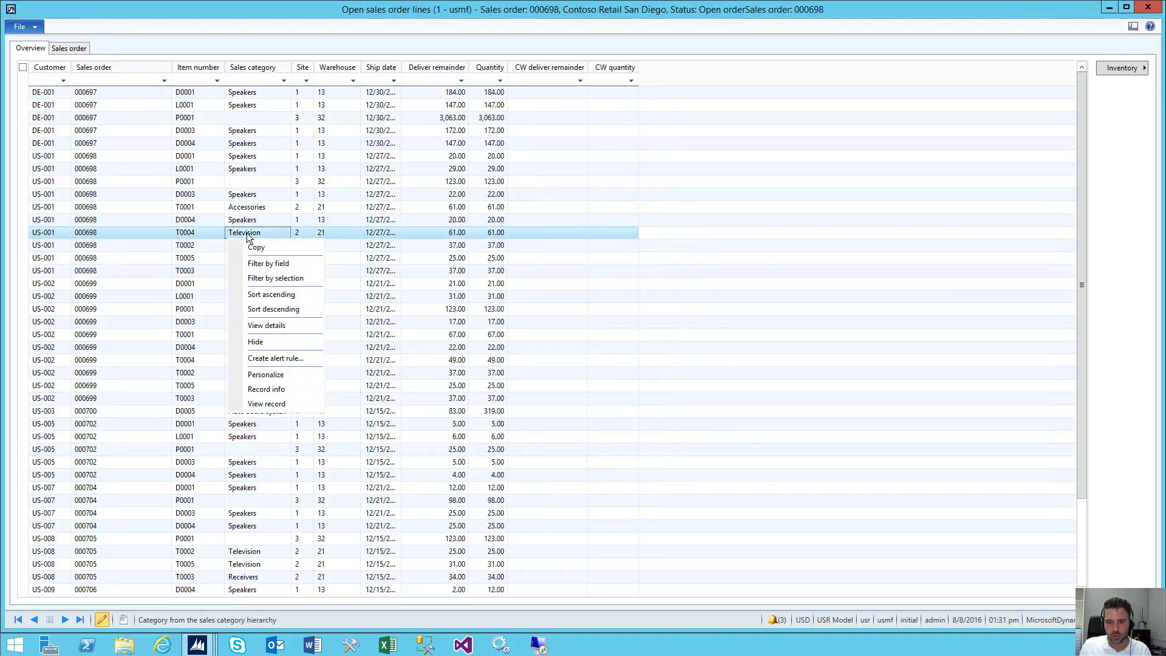
click(283, 309)
right_click(268, 96)
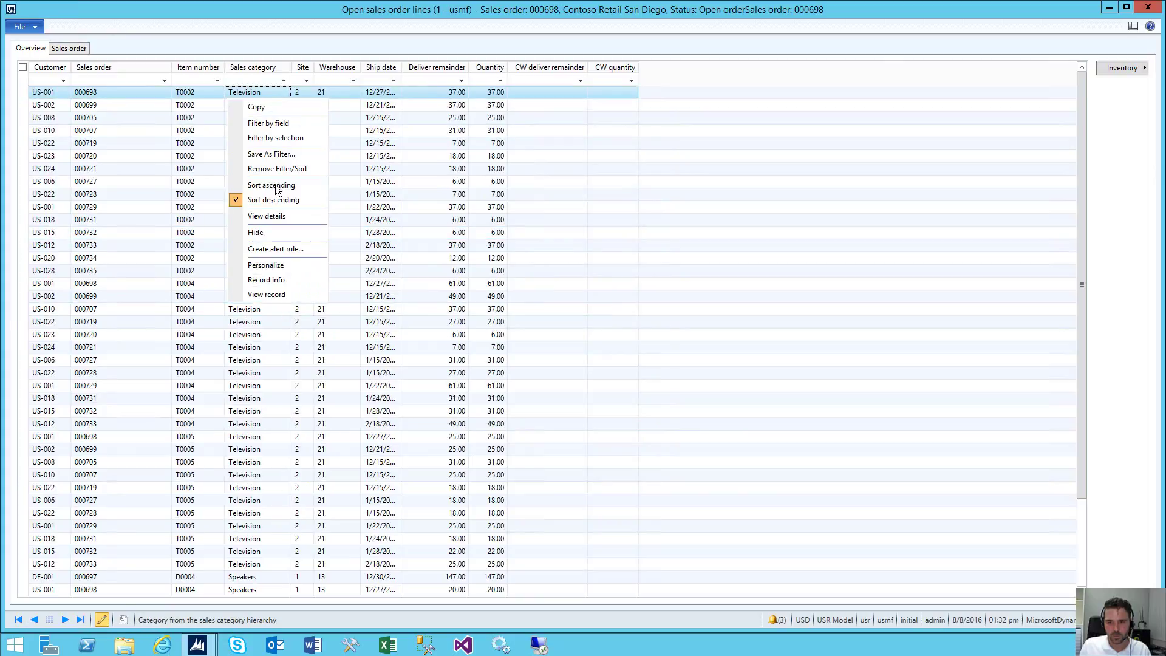
click(299, 135)
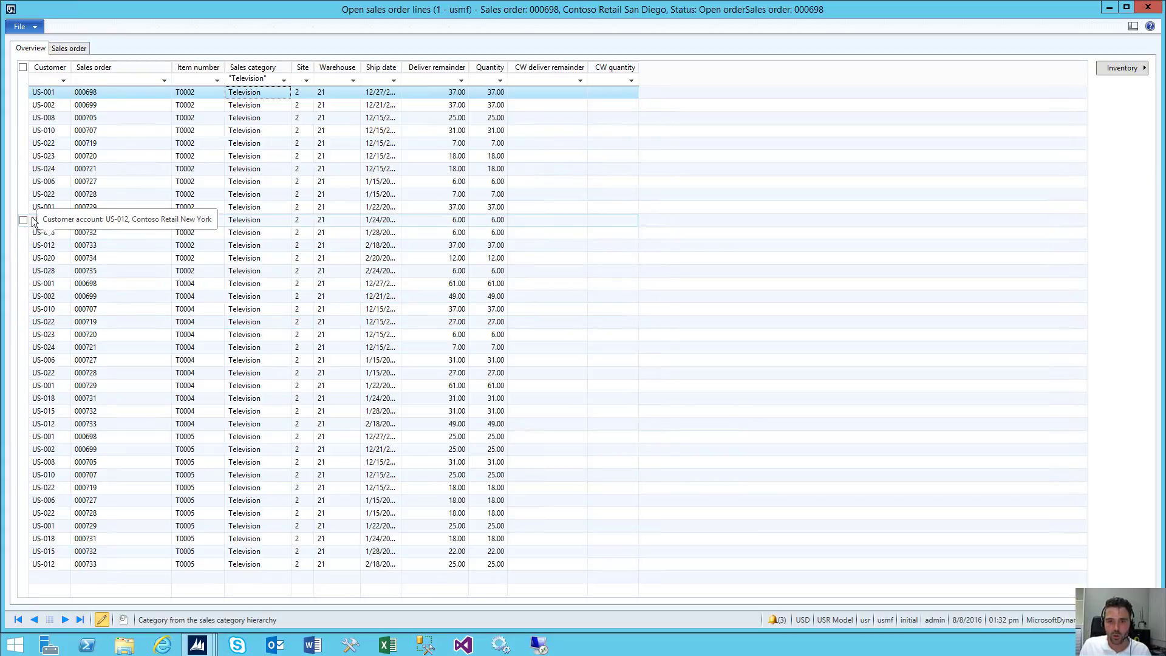
Open Advanced Filter/Sort to show the Inquiry with Category Name 'Television'.
click(33, 28)
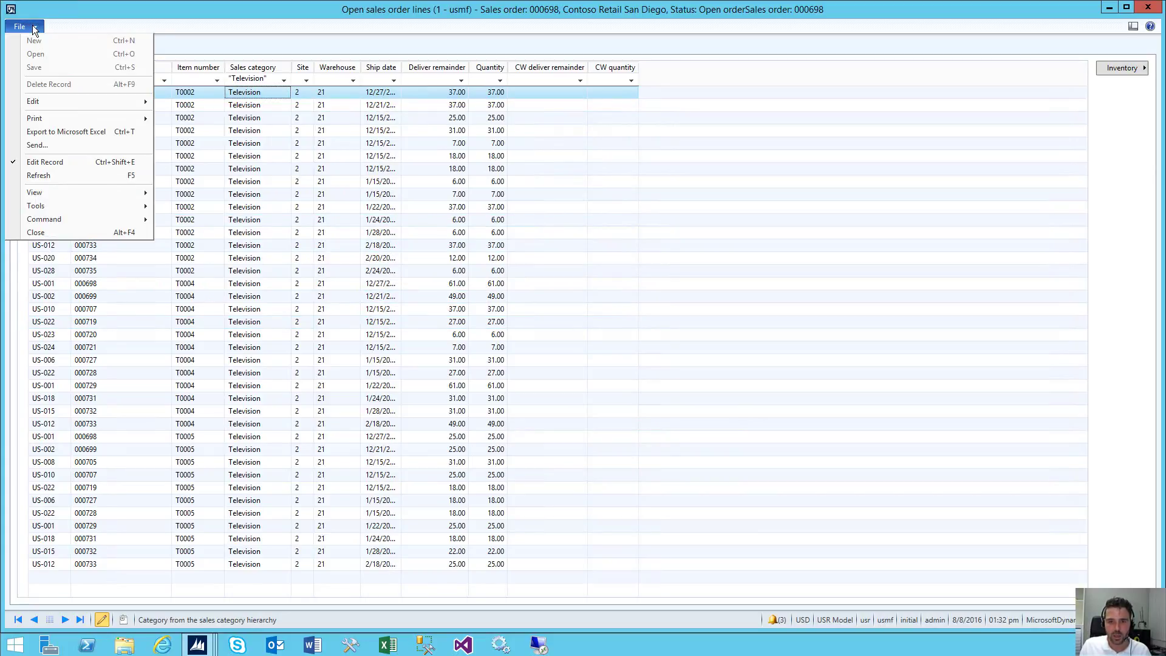
mouse_move(47, 101)
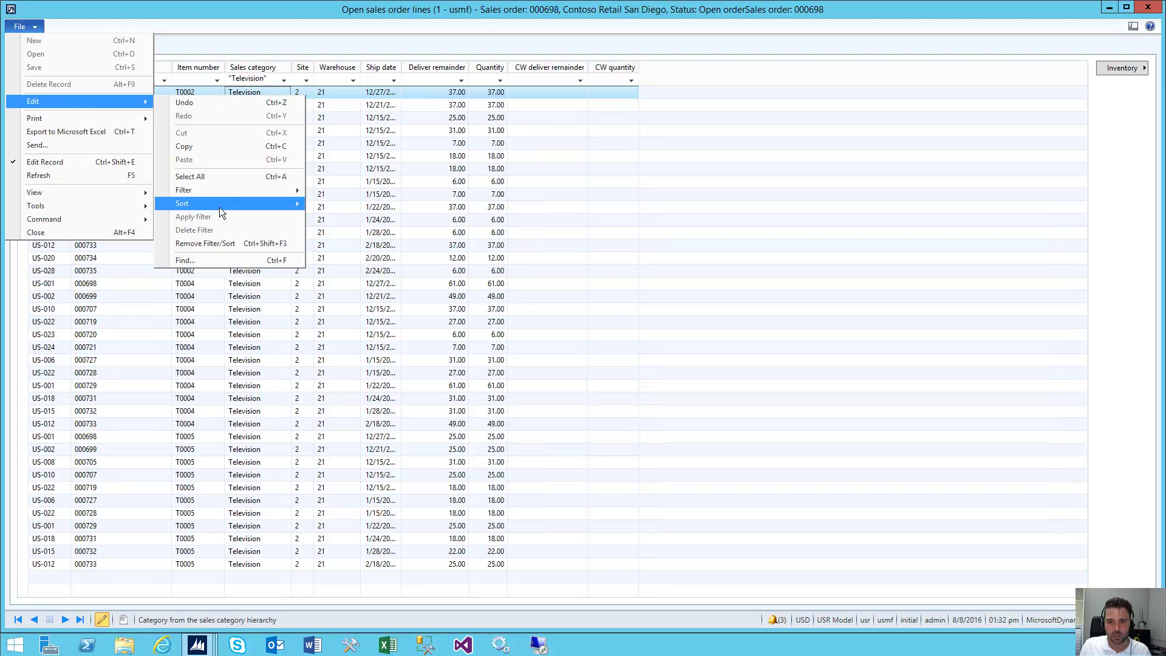
mouse_move(221, 189)
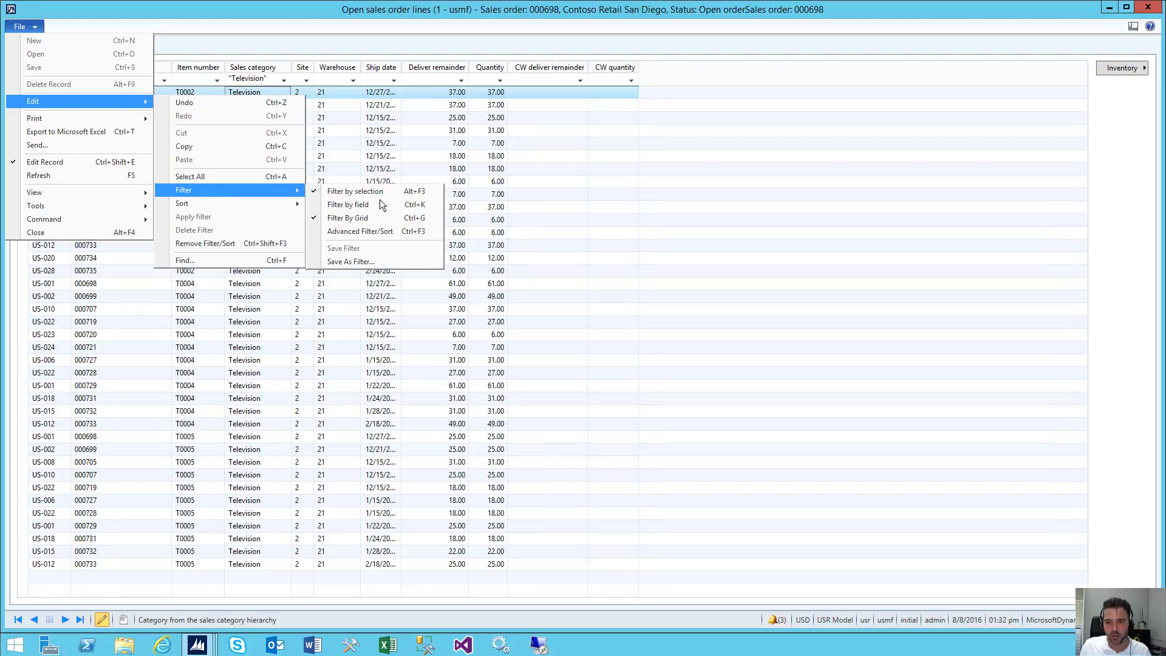
click(371, 235)
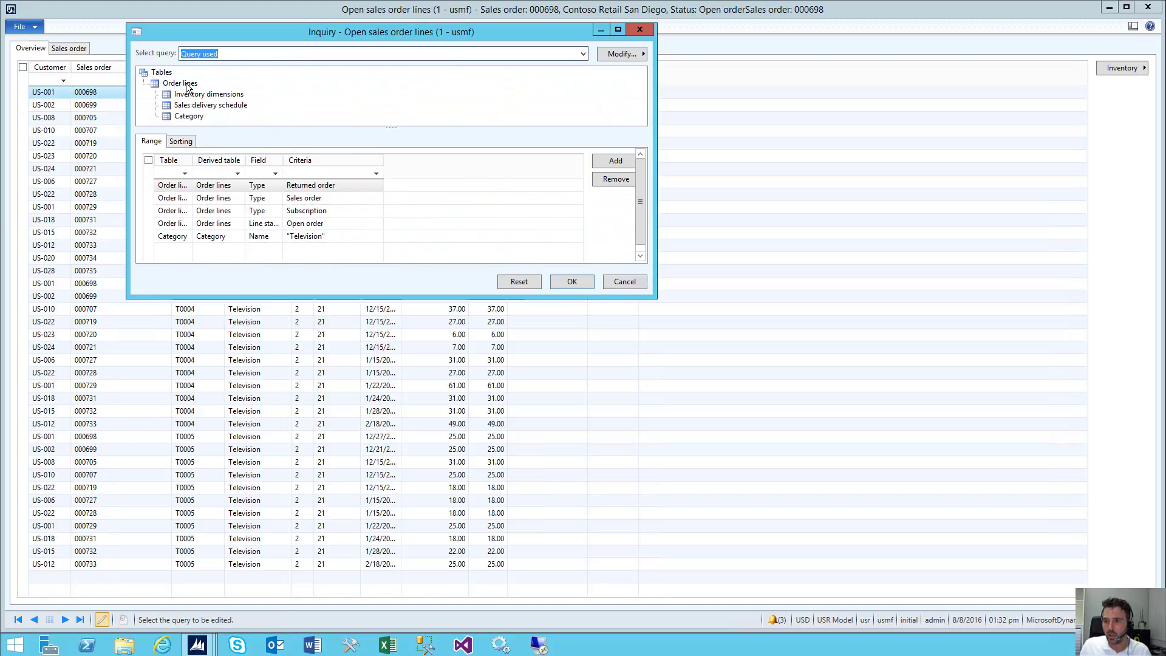
Save the query as cue 'Open orders Television' showing the sum of SalesLine:SalesPrice.
click(610, 54)
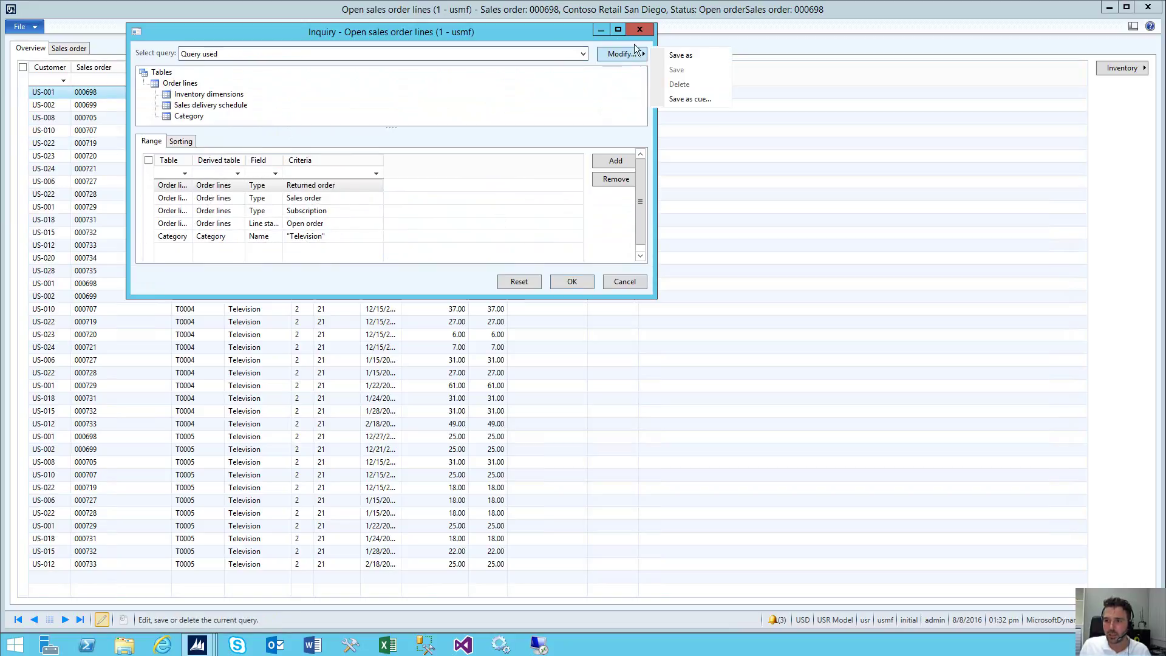
click(689, 98)
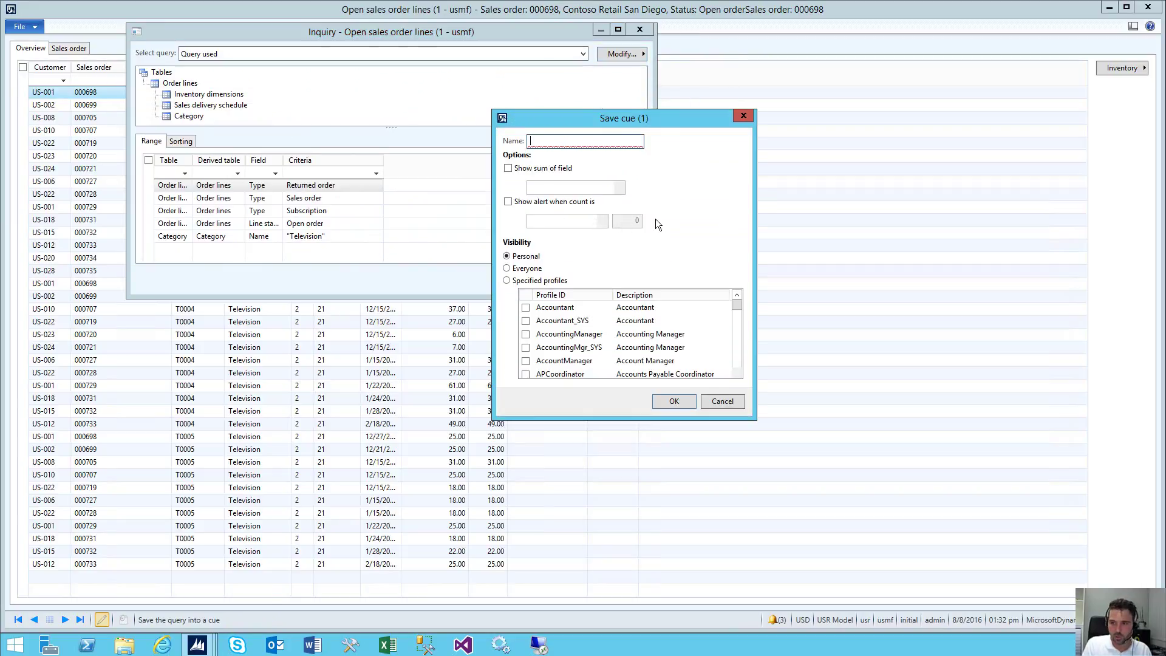
text(Open )
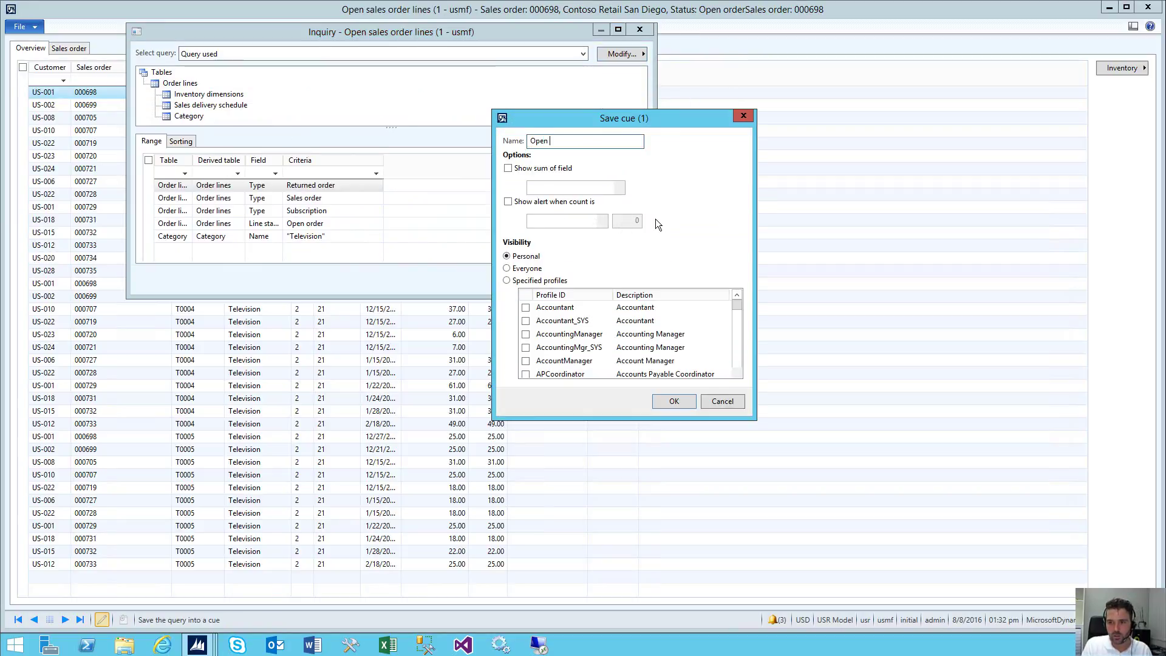
text(orders Television)
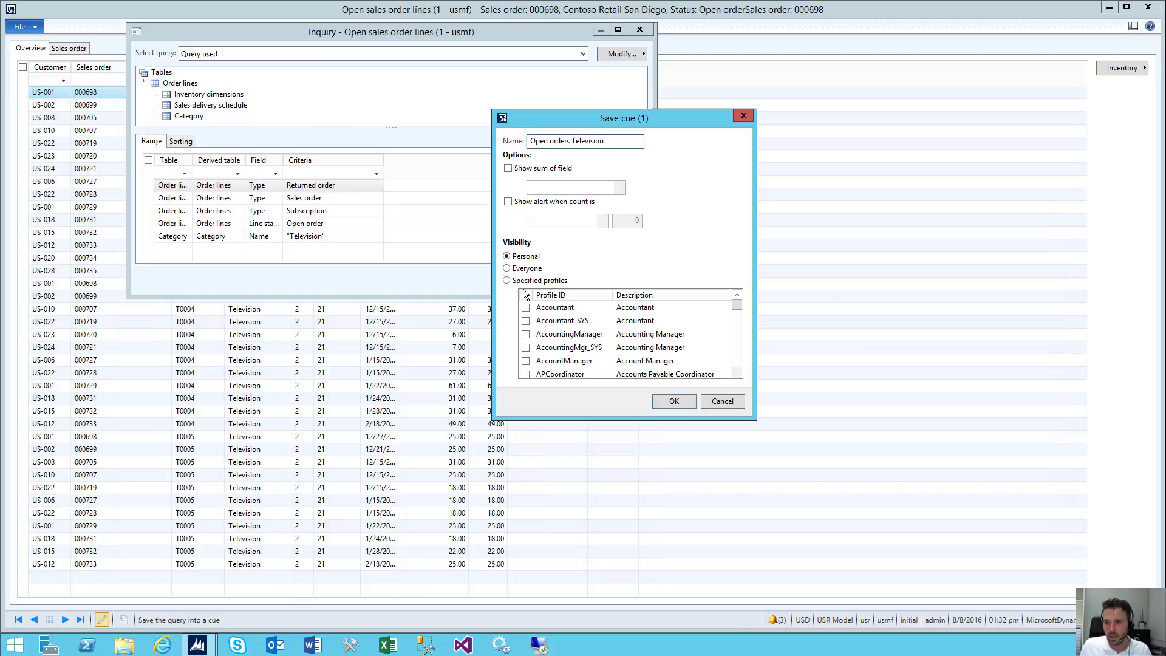
click(514, 170)
click(619, 189)
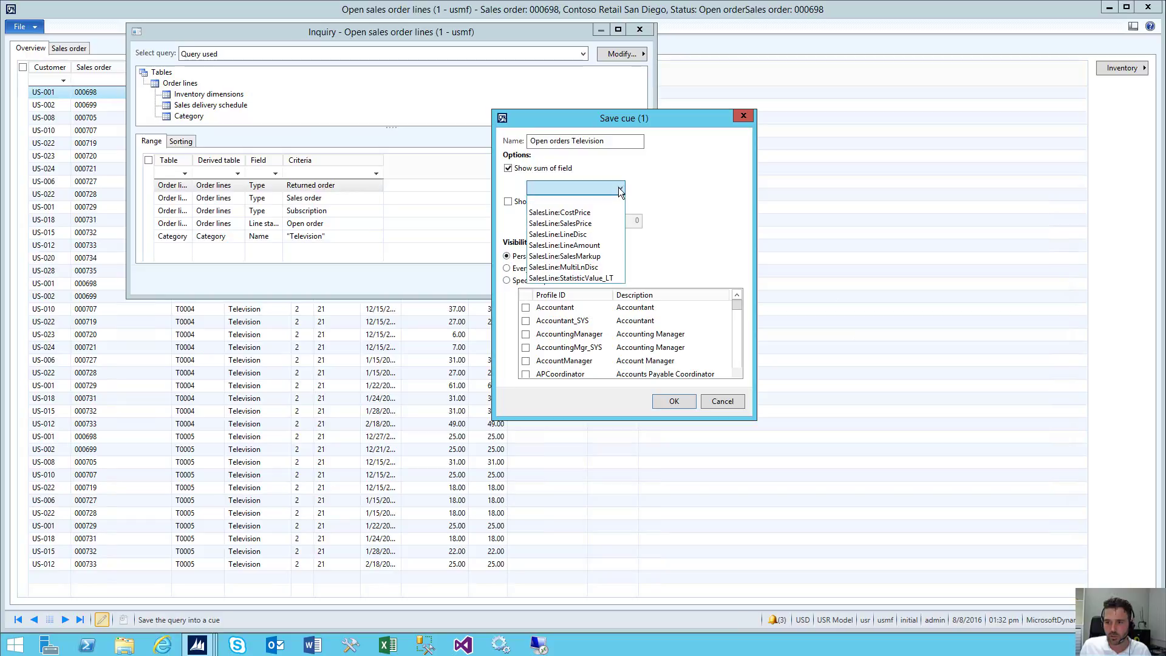
click(574, 224)
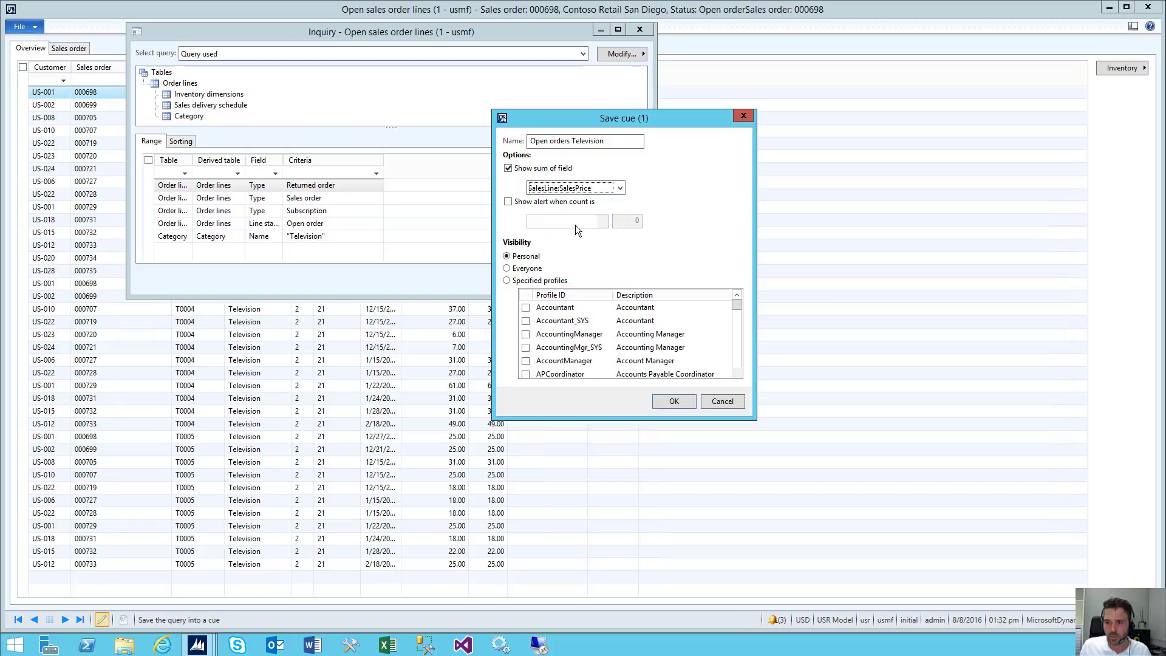
click(681, 404)
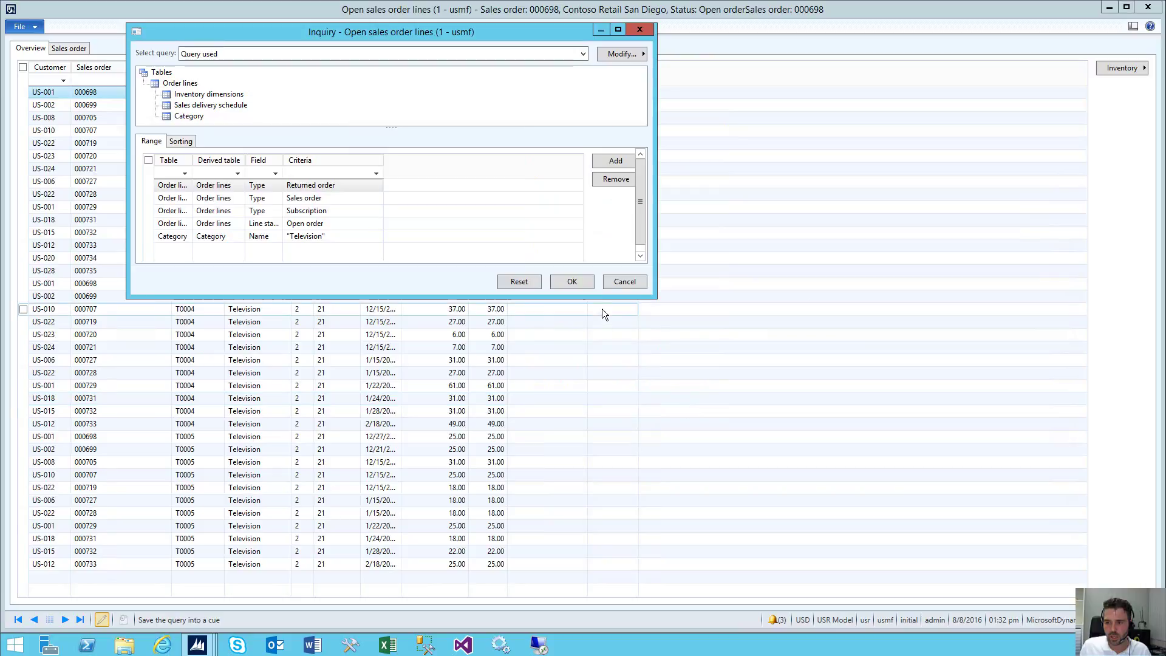
click(623, 285)
Close the order lines form and check the Open orders Television cue: 38 lines, $92,240.00.
click(796, 332)
key(Escape)
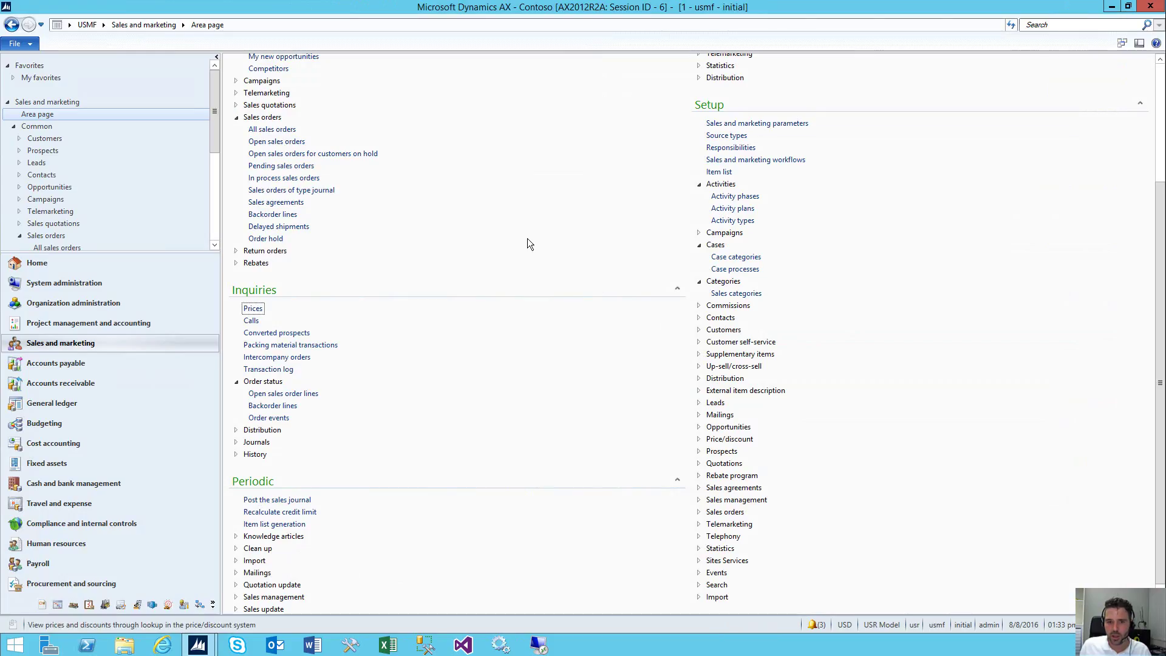
click(59, 264)
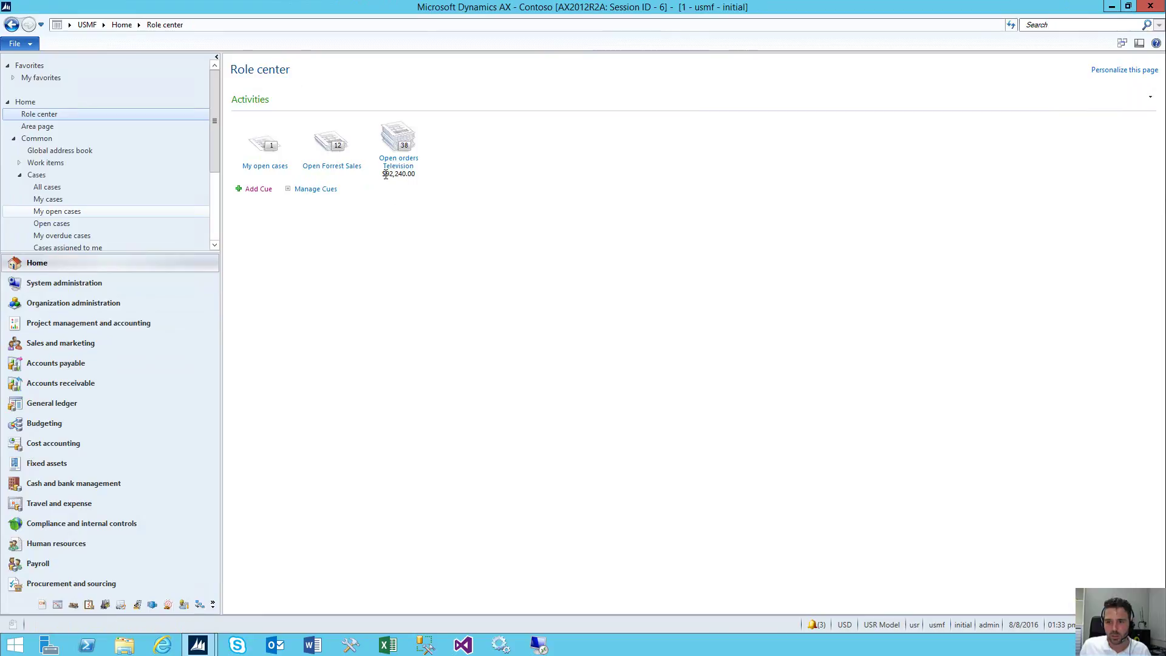
drag(386, 175, 426, 180)
click(412, 257)
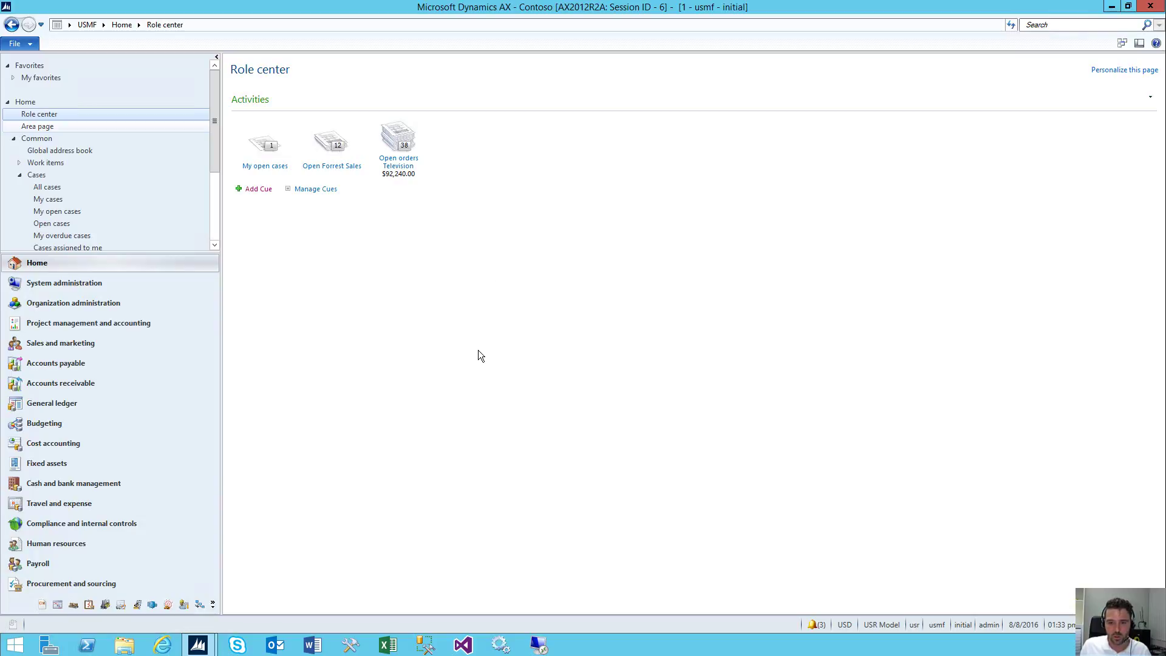
From Organization administration, open Edit cues and compare the Open Forrest Sales and Open orders Television cues.
click(52, 305)
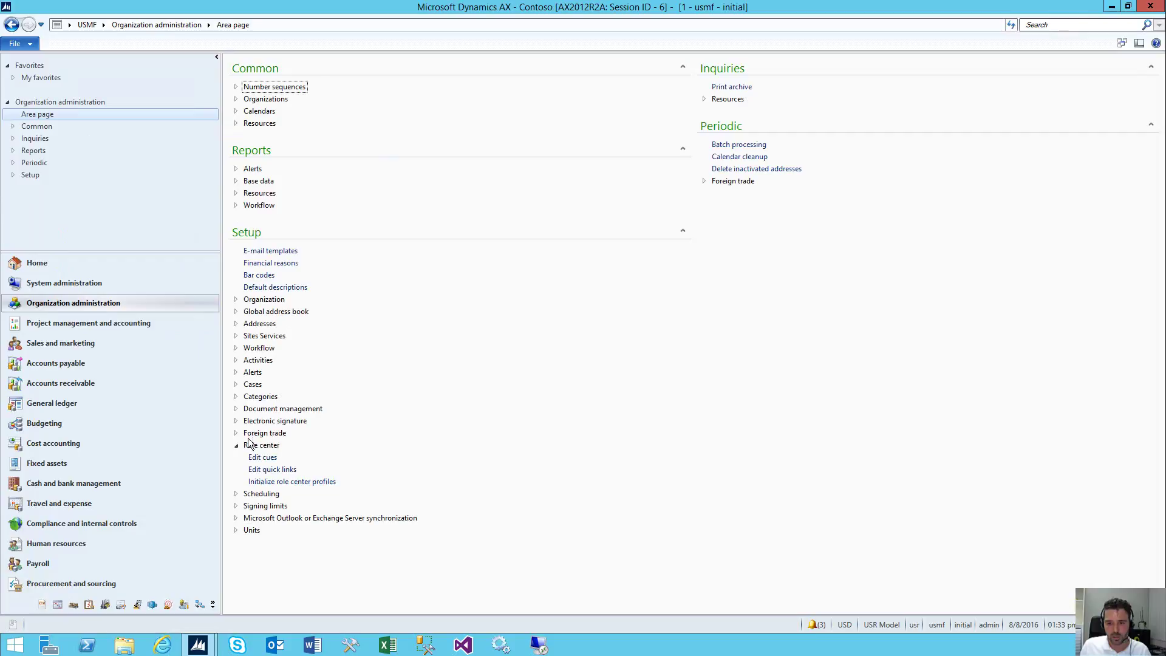
click(267, 459)
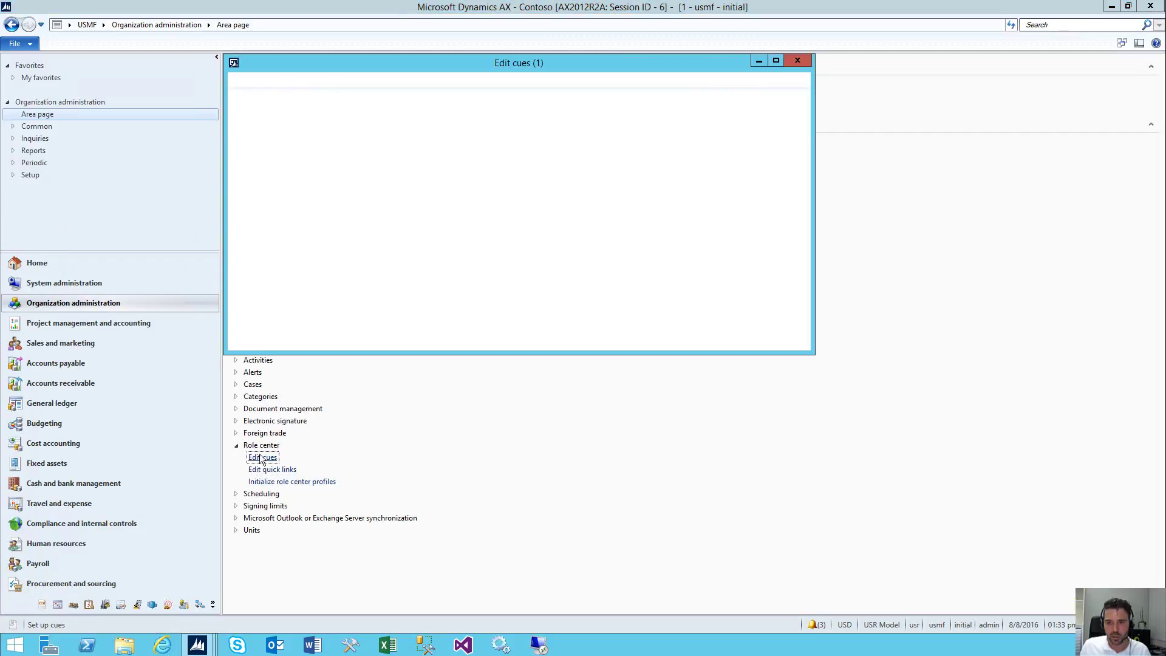
click(265, 134)
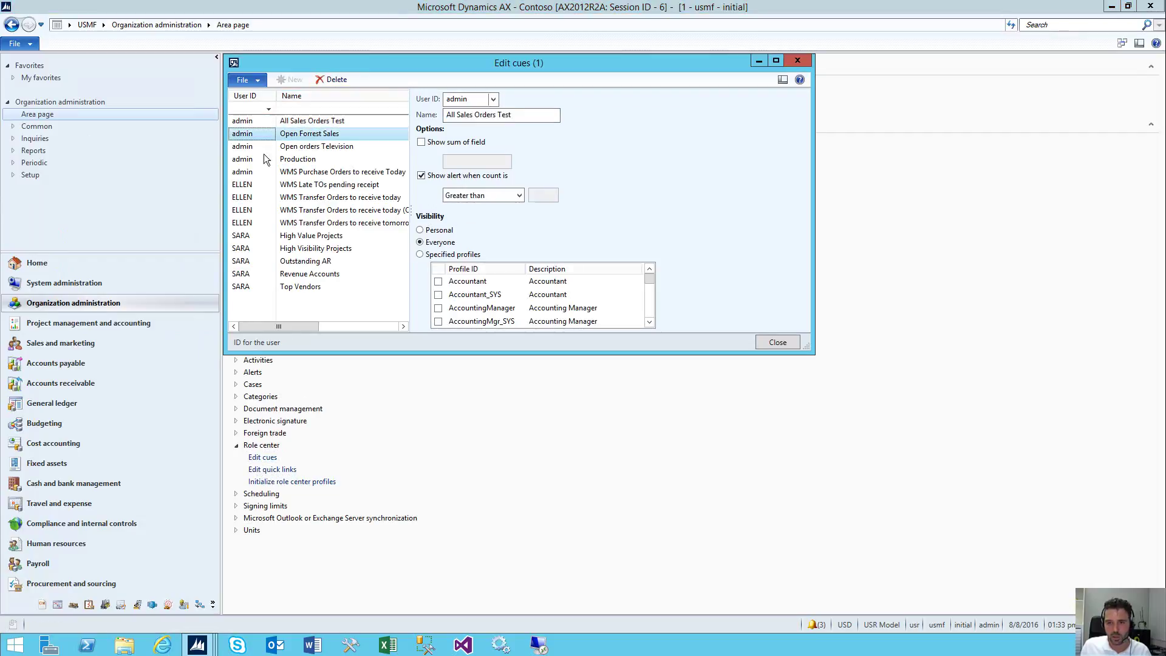
click(351, 147)
click(269, 326)
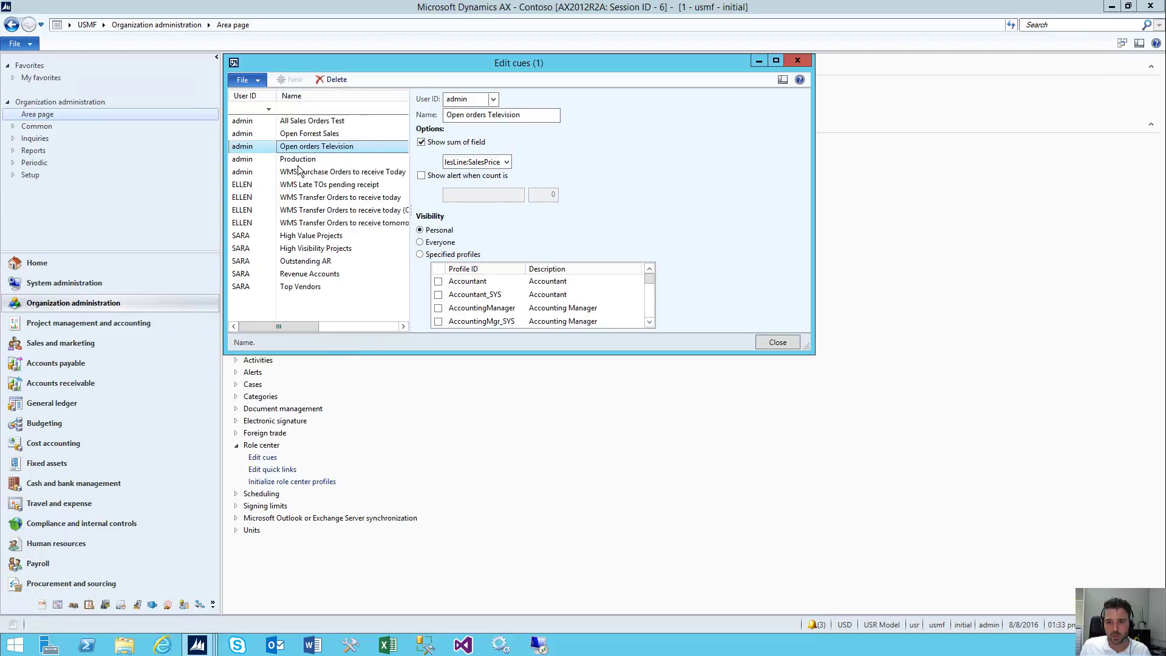
click(305, 134)
click(304, 146)
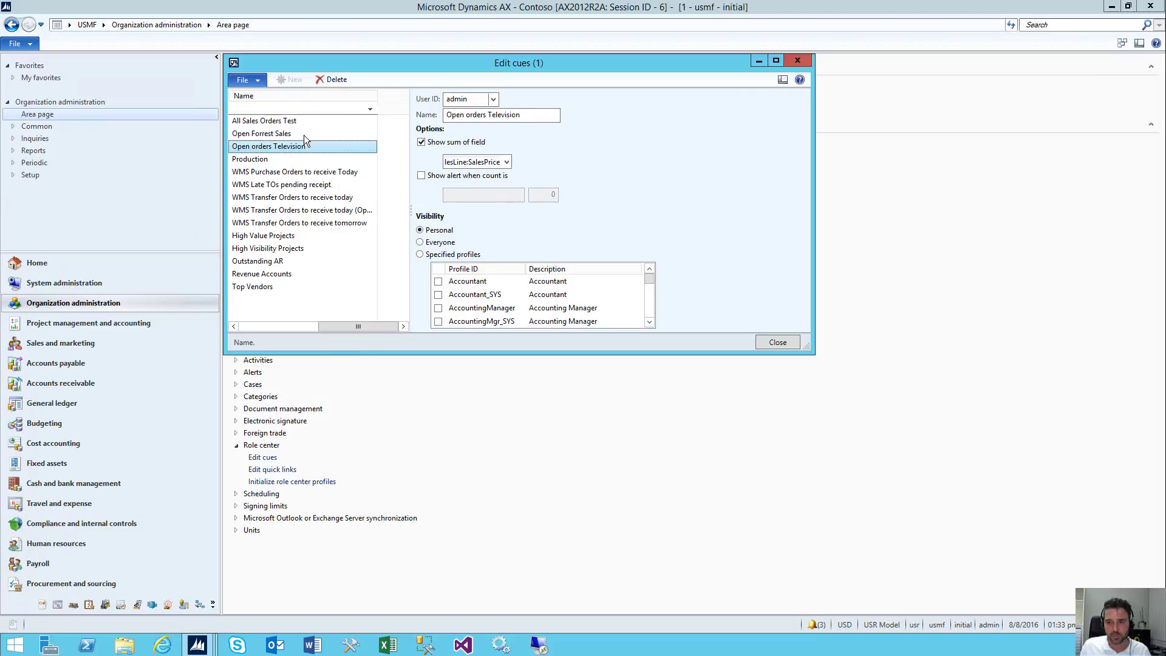
click(304, 135)
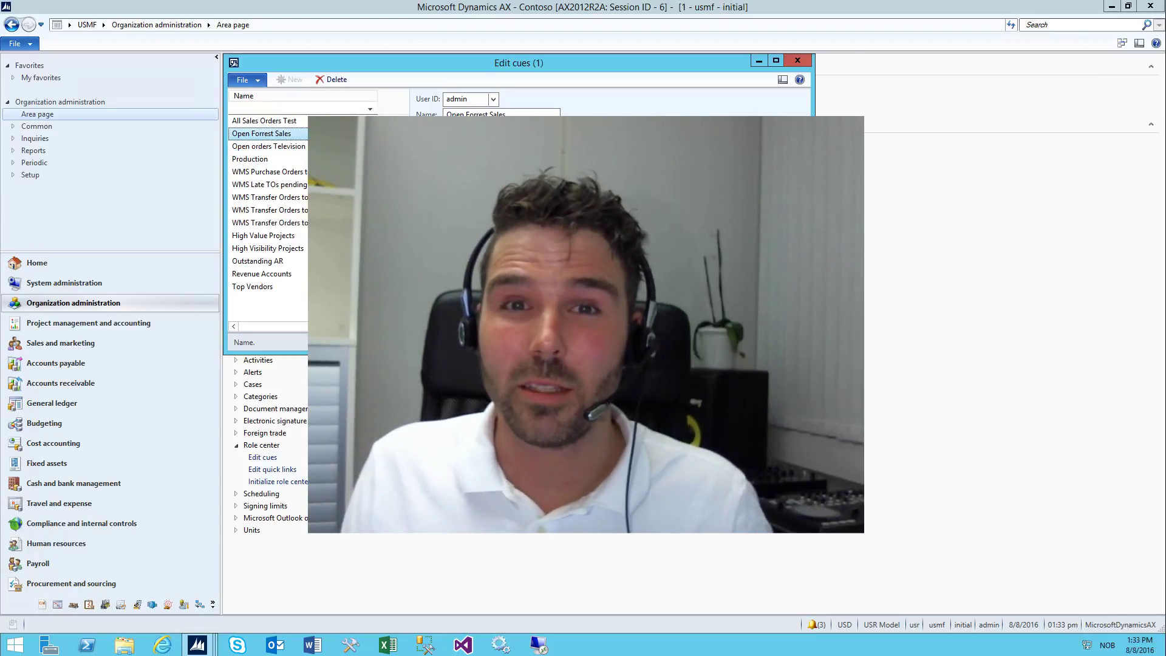